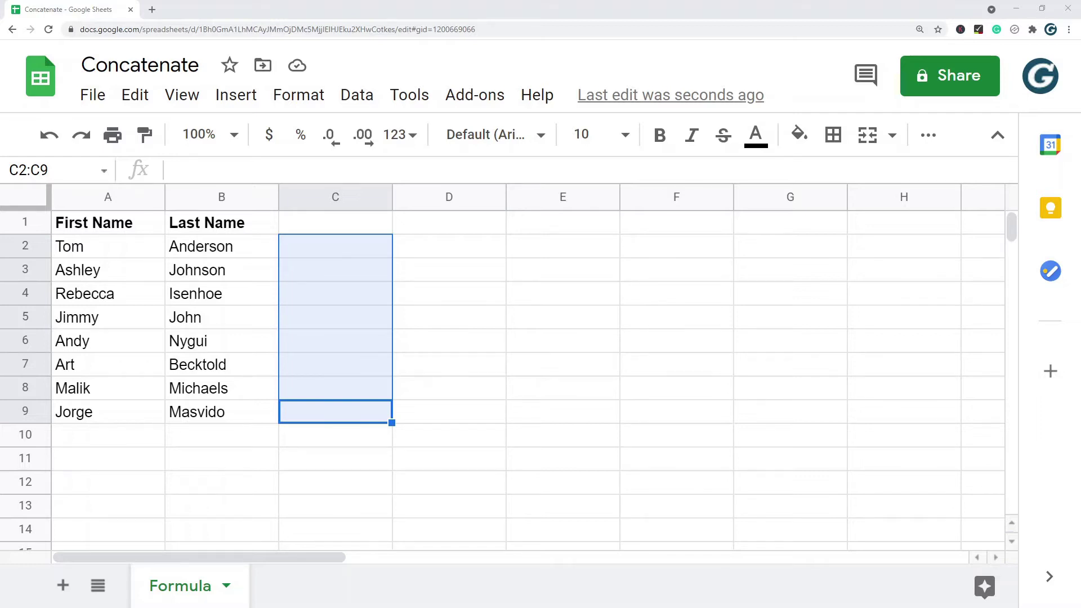
# Select the First Name and Last Name columns and cell C2 to look over the data.
pyautogui.click(110, 198)
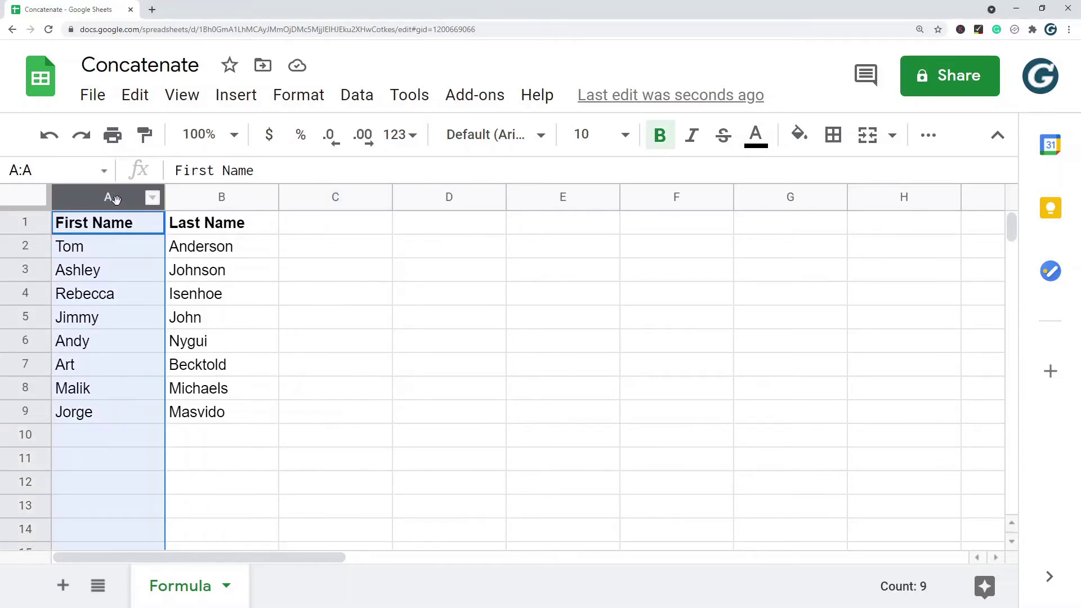
pyautogui.click(225, 195)
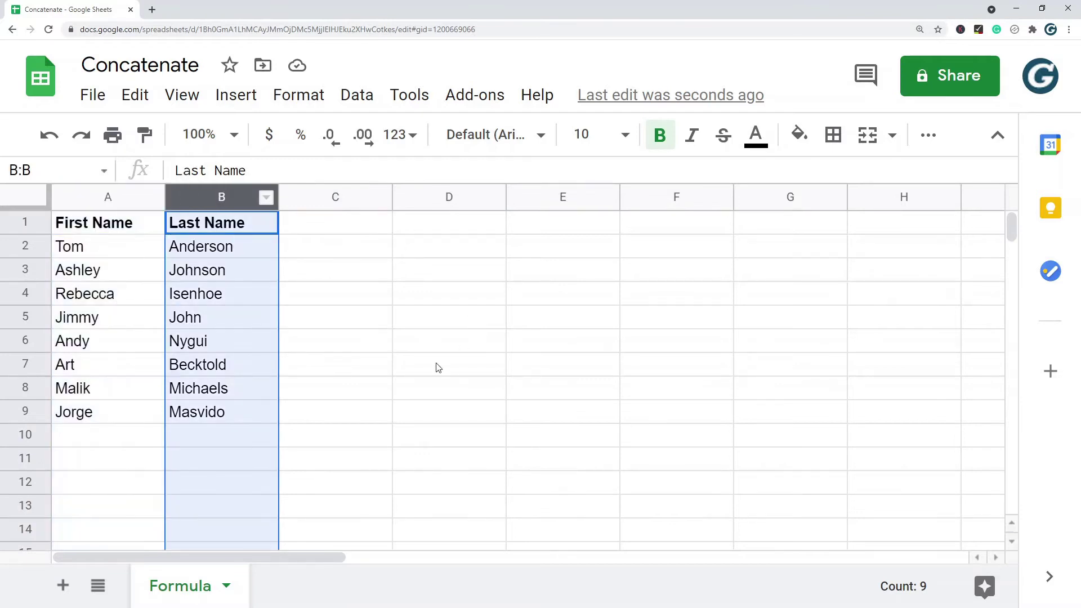
pyautogui.click(337, 249)
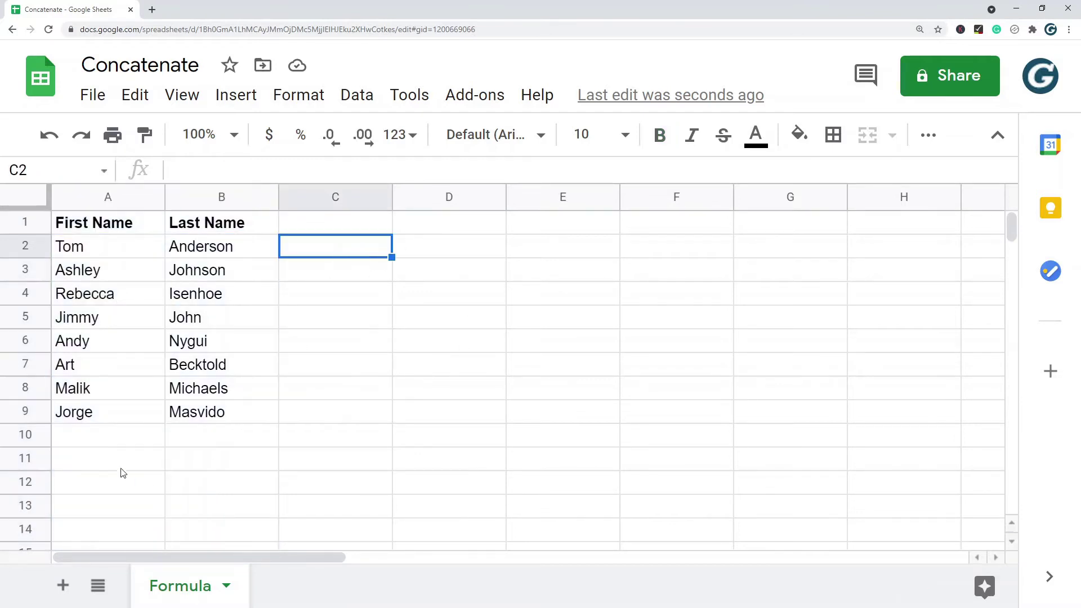
pyautogui.click(91, 195)
pyautogui.moveTo(92, 195); pyautogui.dragTo(275, 231)
pyautogui.scroll(-10, 377, 362)
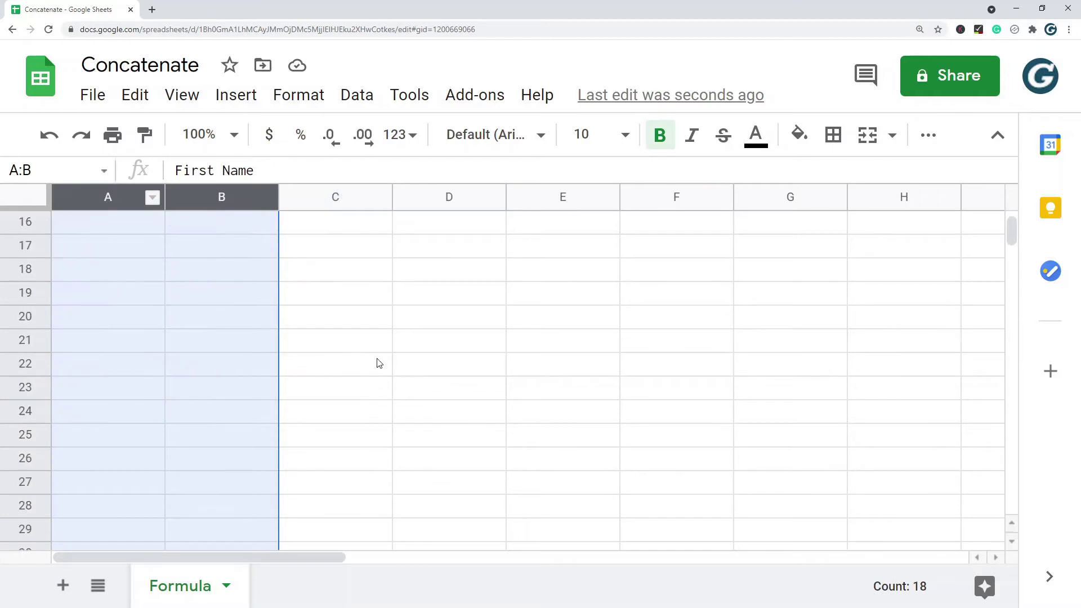
pyautogui.scroll(10, 414, 296)
# Type 'Tom Anderson' into C2 by hand, then delete it again.
pyautogui.click(316, 254)
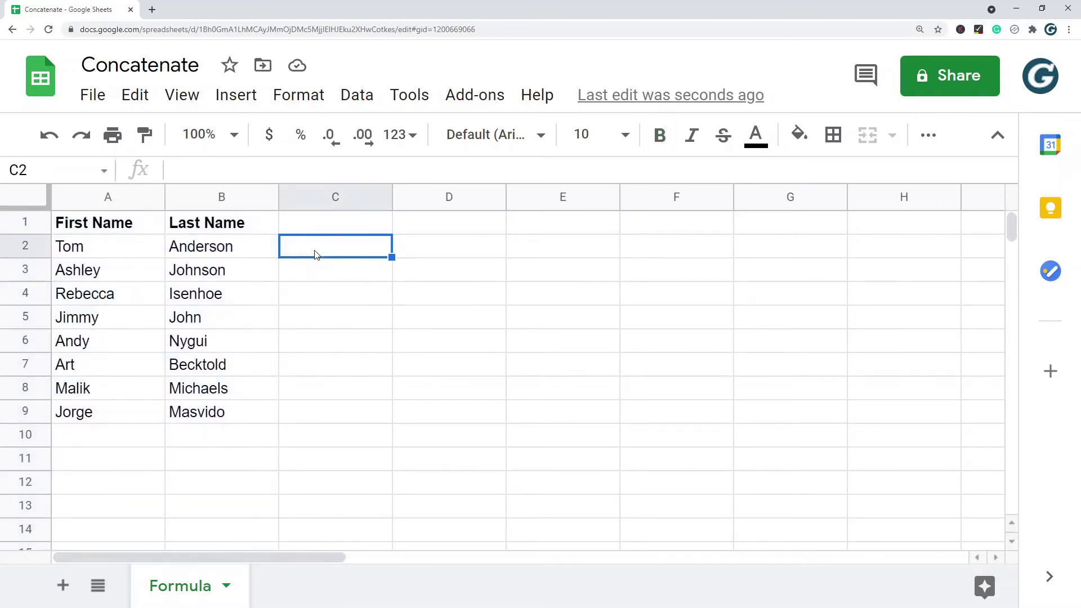
pyautogui.write('Tom Anderson')
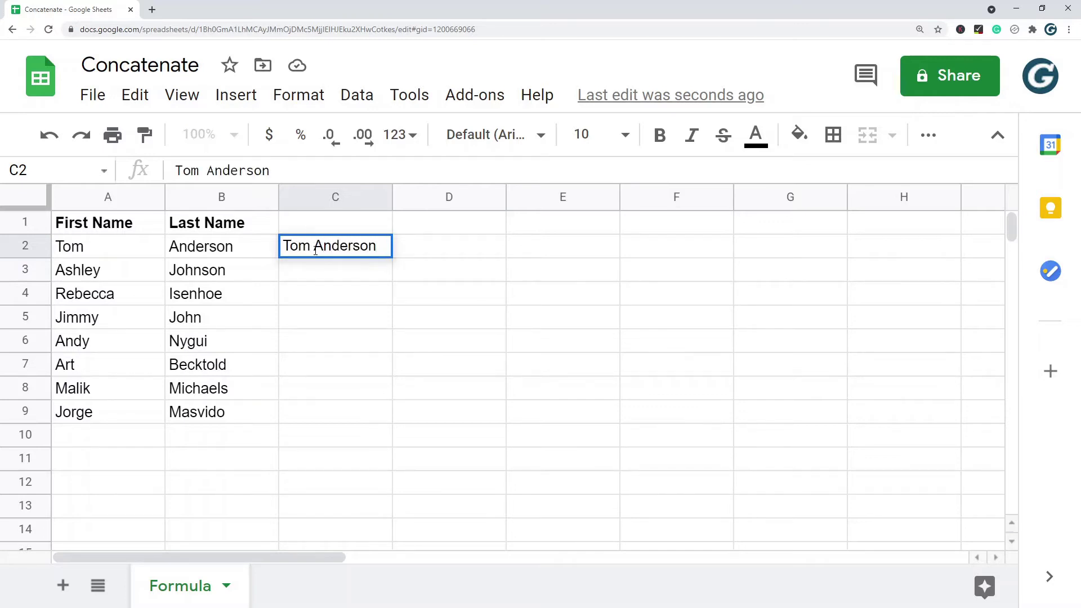
pyautogui.press('Return')
pyautogui.scroll(-20, 312, 357)
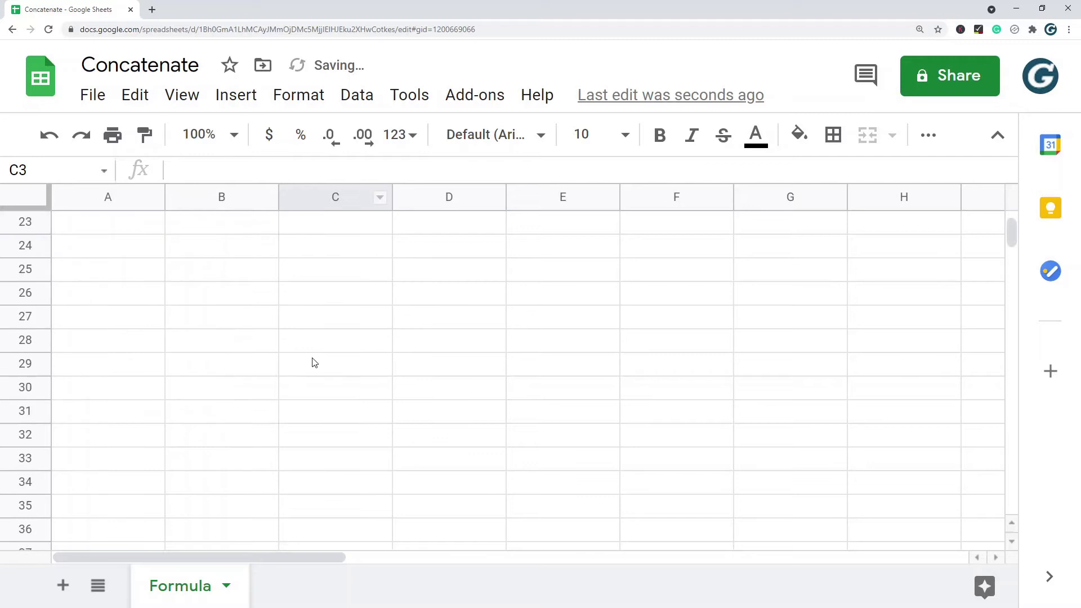
pyautogui.scroll(20, 311, 354)
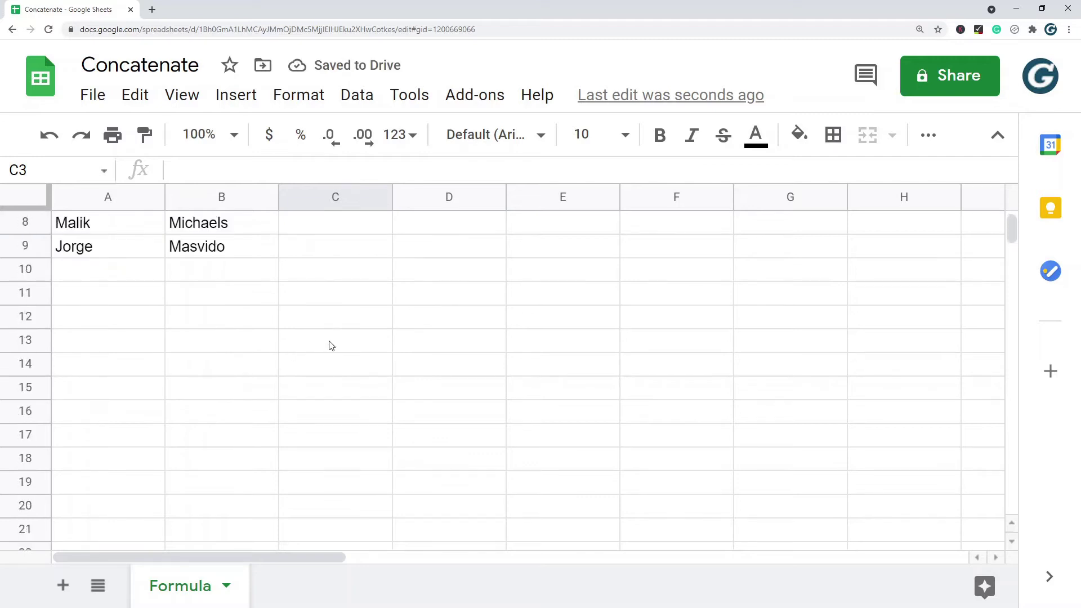
pyautogui.click(317, 246)
pyautogui.press('Delete')
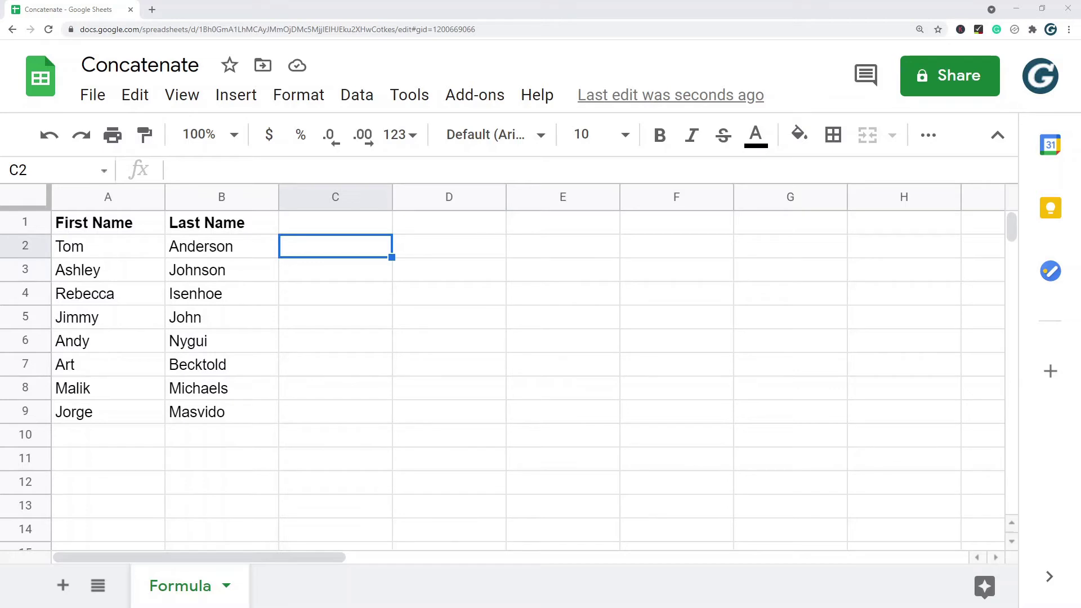
# Enter =CONCATENATE(A2,B2) in C2 using the autocomplete suggestion, giving TomAnderson.
pyautogui.doubleClick(344, 246)
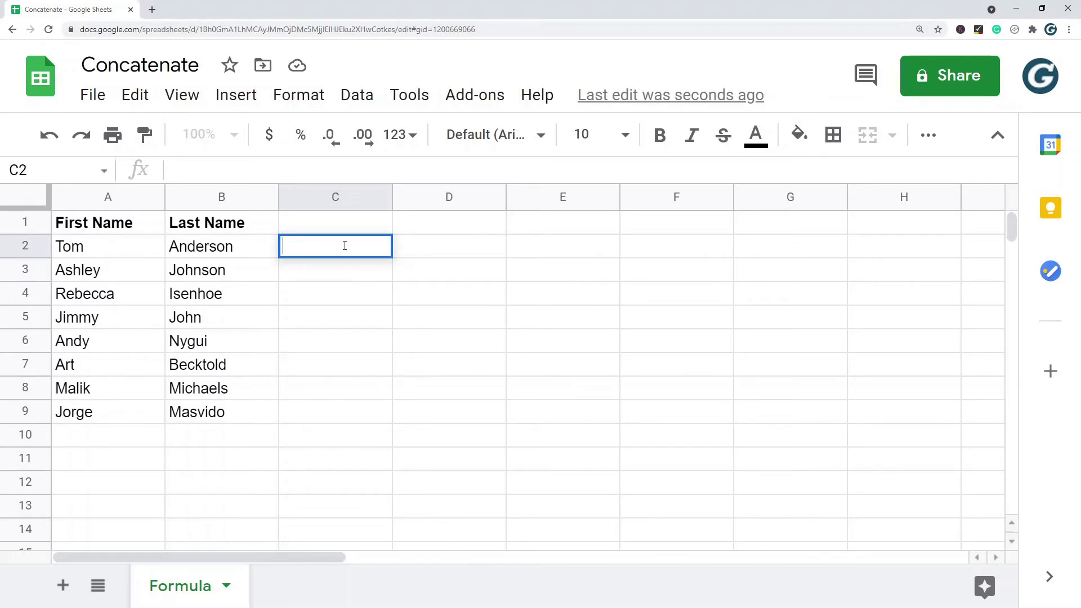
pyautogui.write('=')
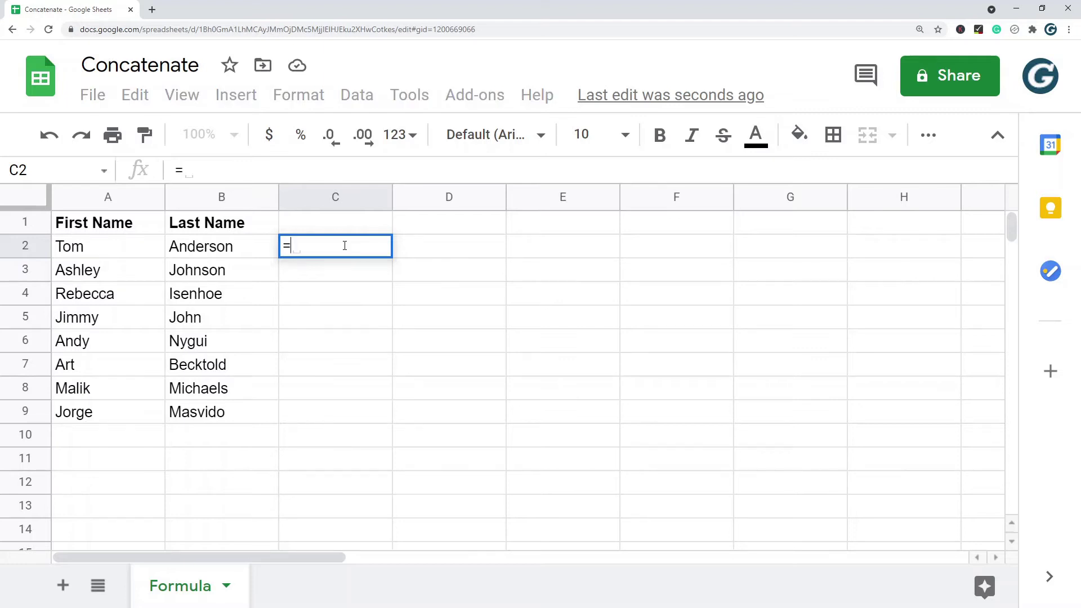
pyautogui.write('conc')
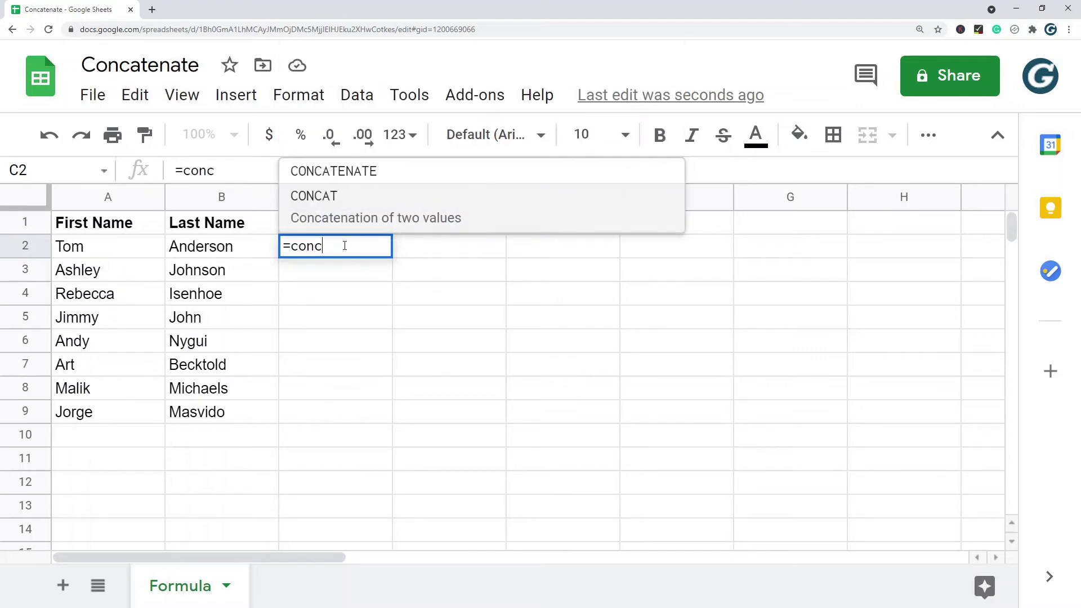
pyautogui.press('Up')
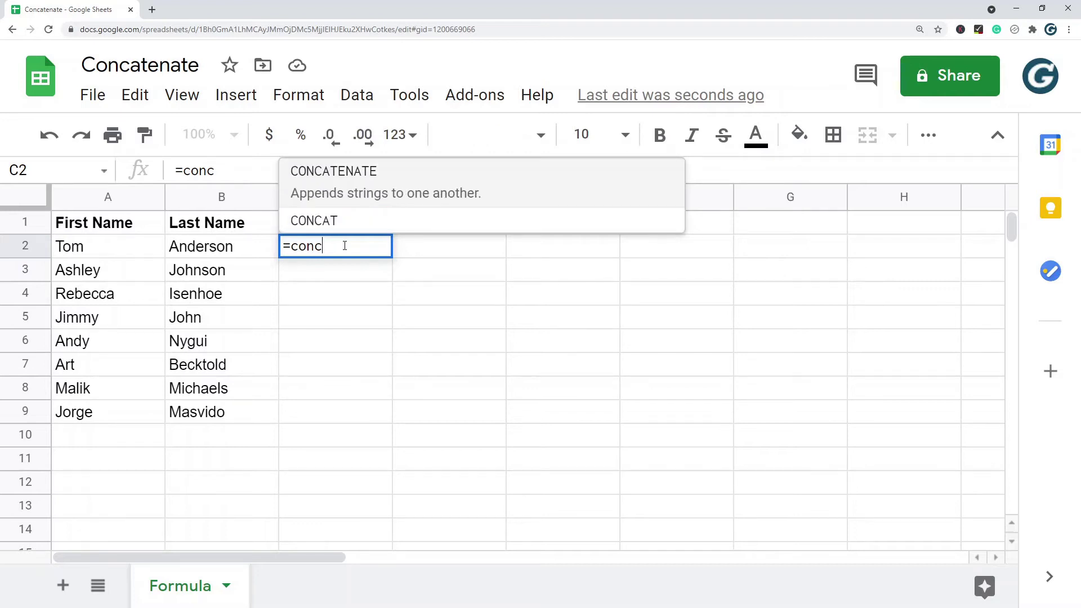
pyautogui.press('Down')
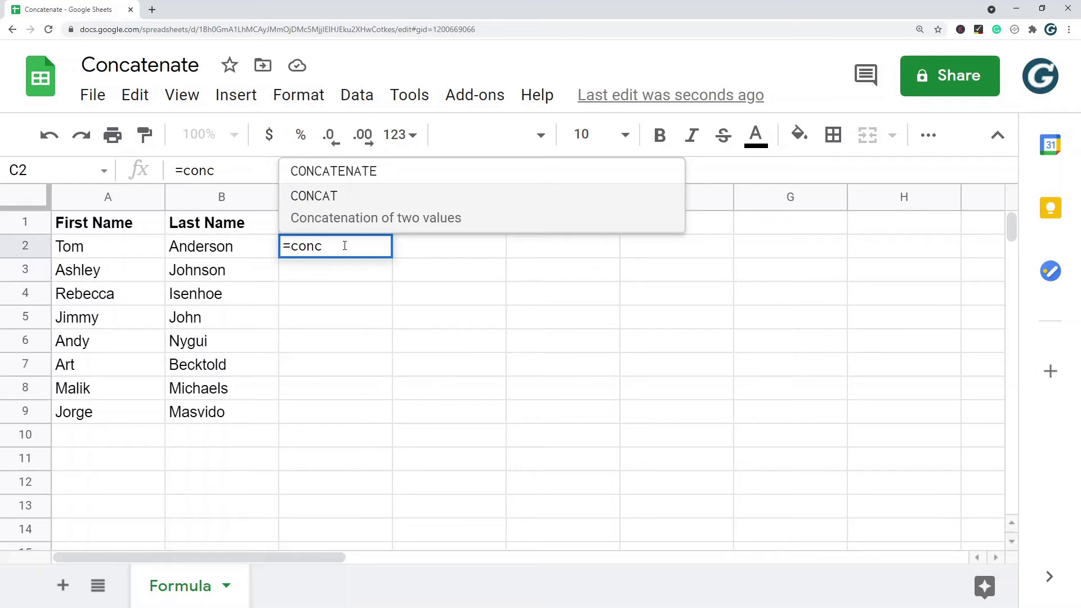
pyautogui.press('Up')
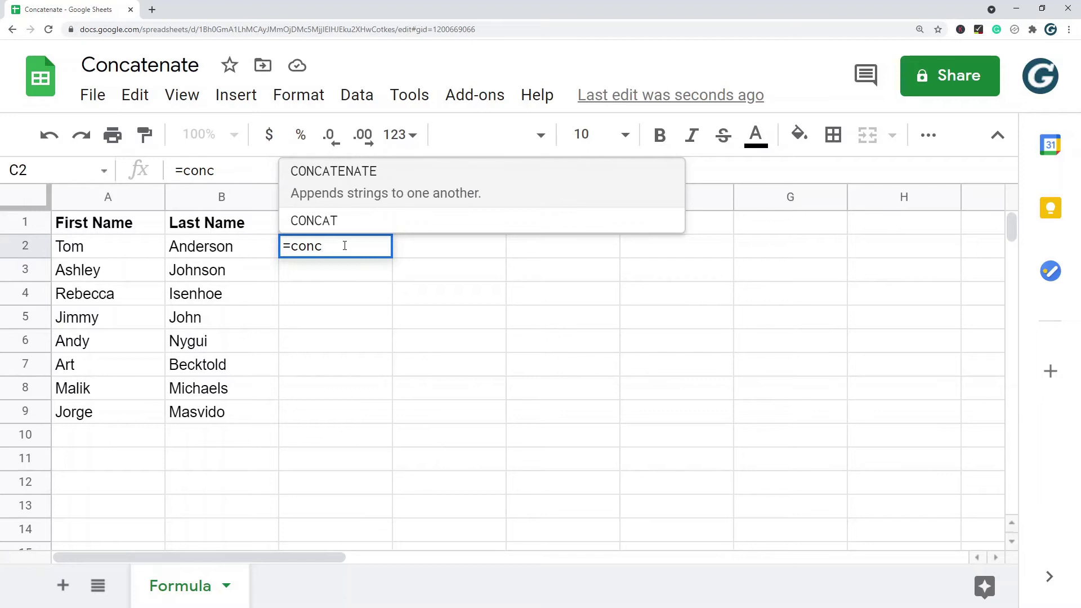
pyautogui.press('Tab')
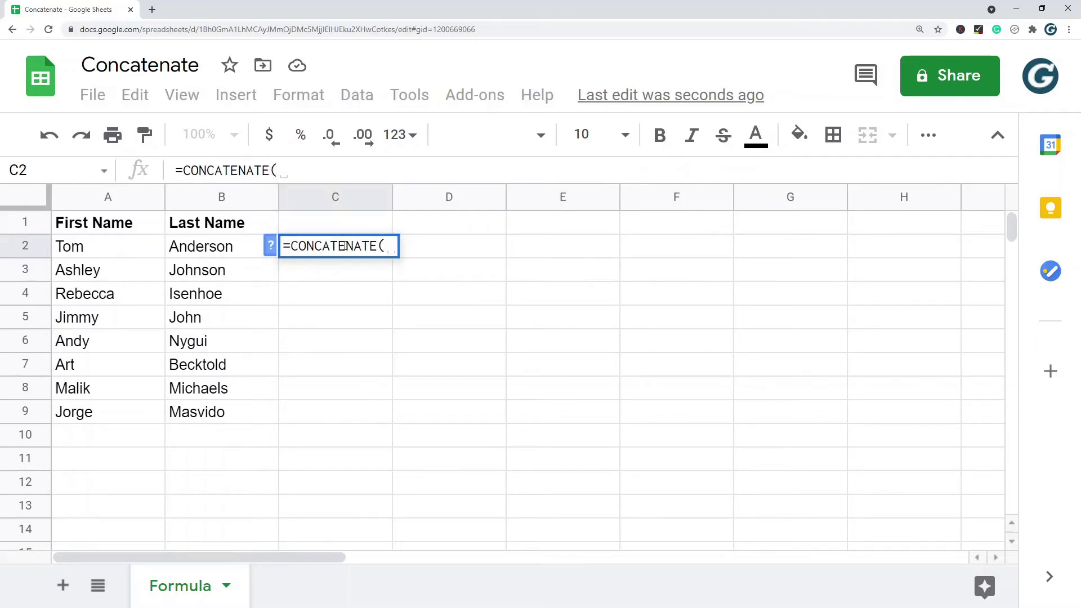
pyautogui.click(117, 249)
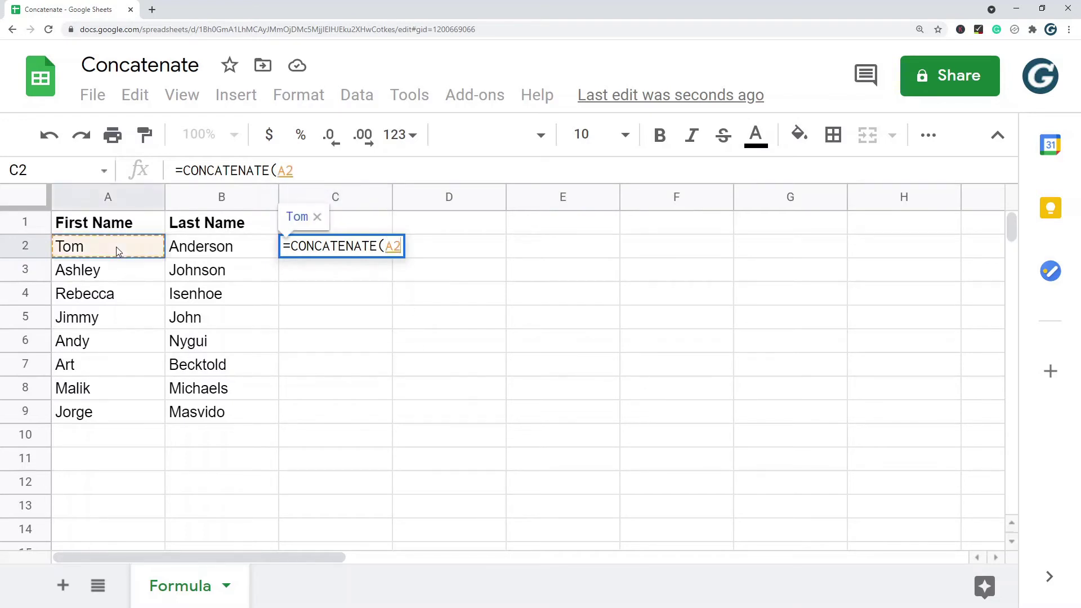
pyautogui.click(320, 171)
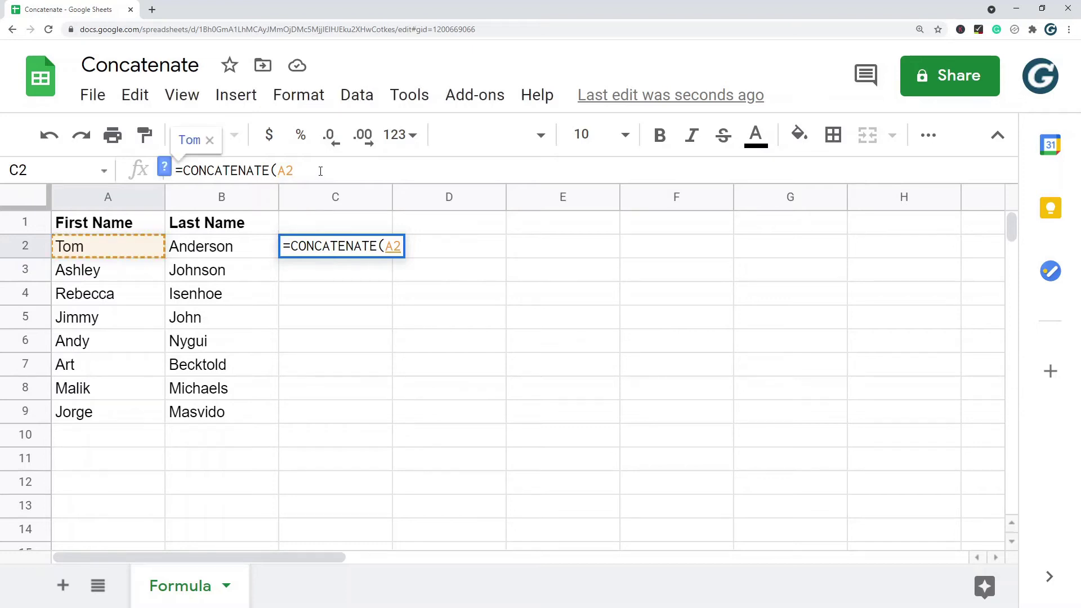
pyautogui.write(',')
pyautogui.click(217, 251)
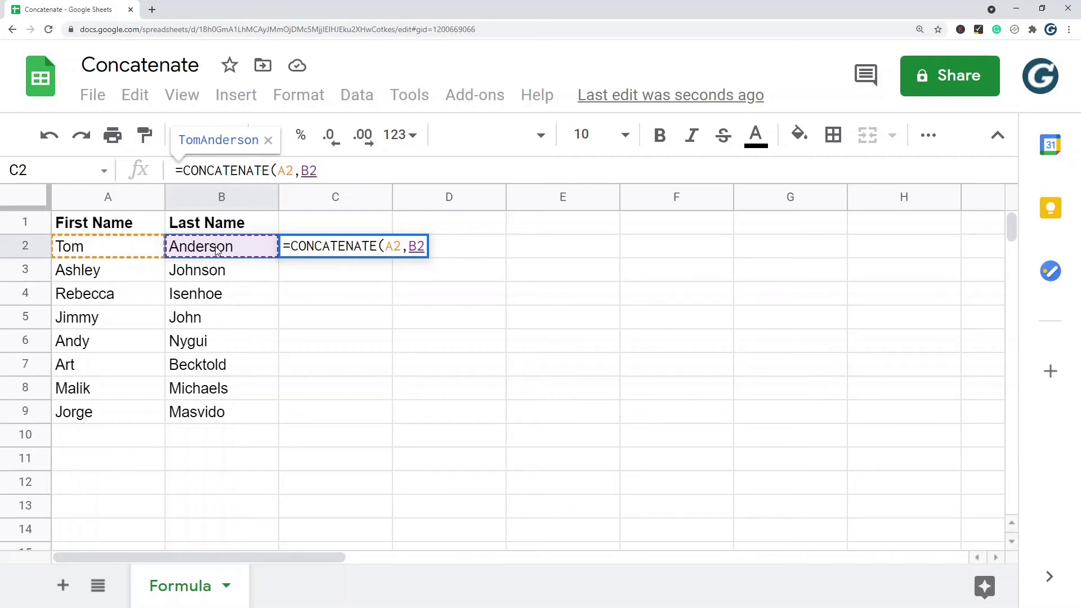
pyautogui.write(')')
pyautogui.press('Return')
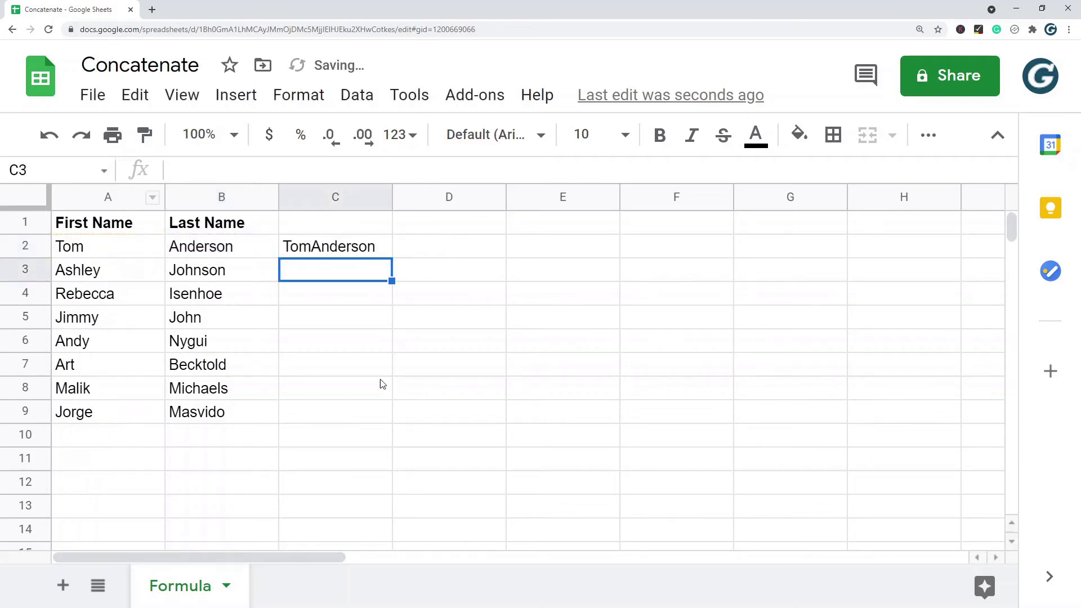
# Edit C2's formula to =CONCATENATE(A2," ",B2) so it displays Tom Anderson.
pyautogui.click(325, 251)
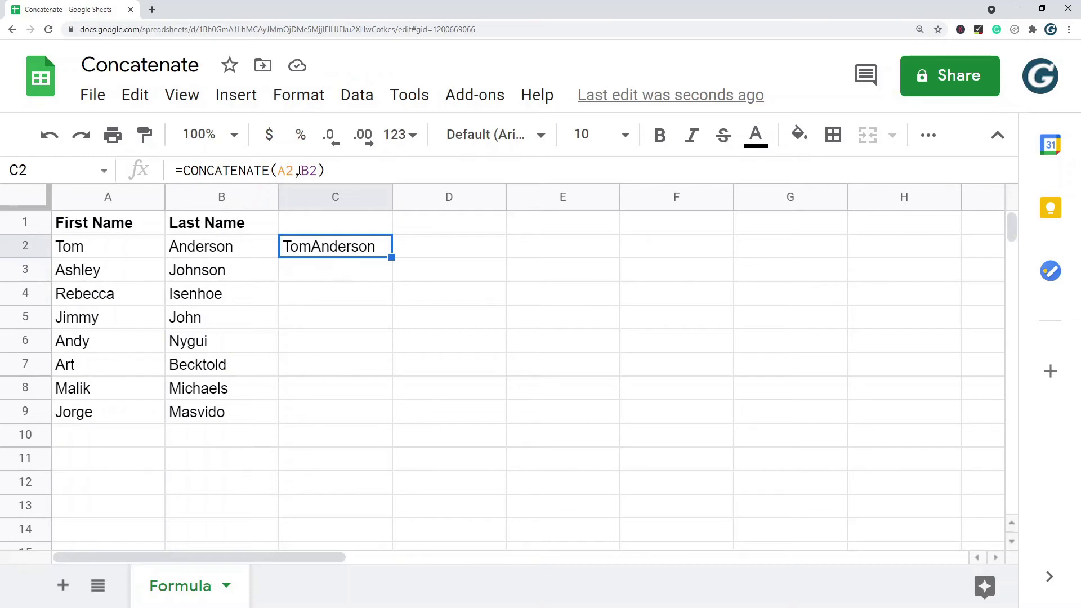
pyautogui.press('F2')
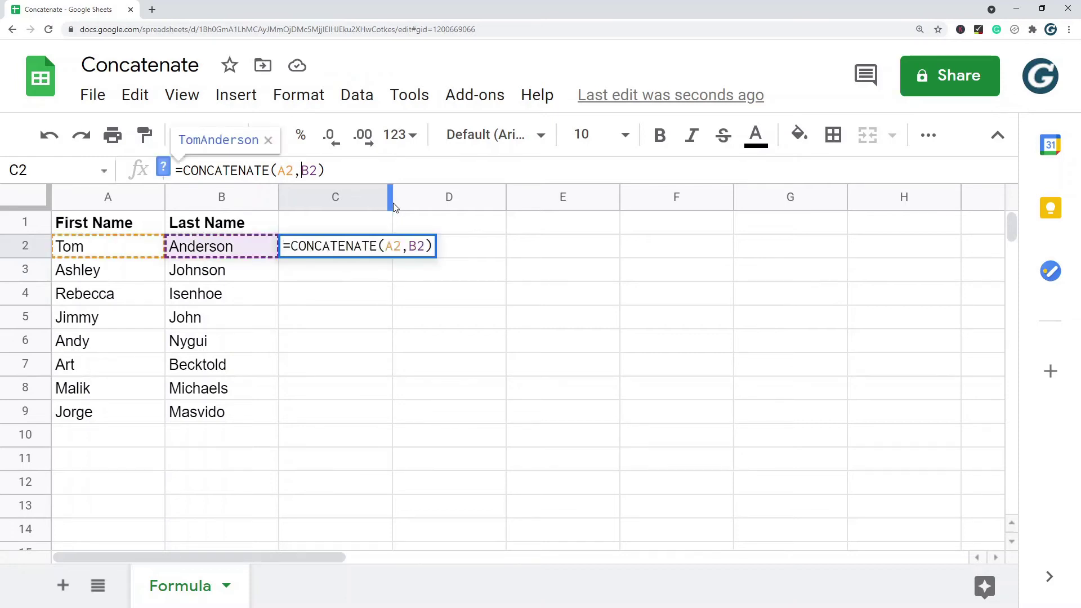
pyautogui.write('"')
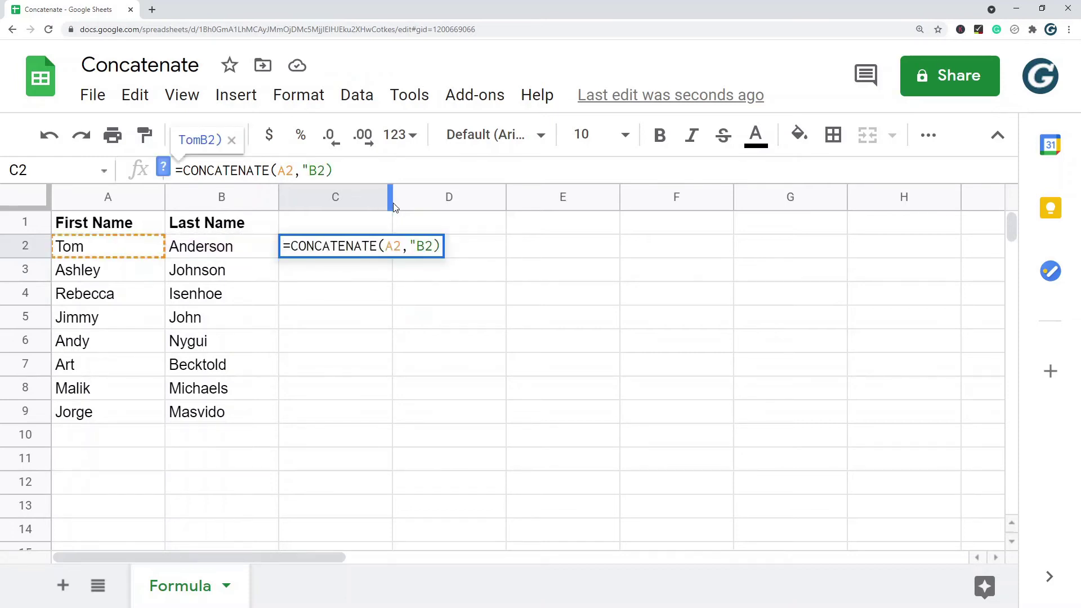
pyautogui.write(' "')
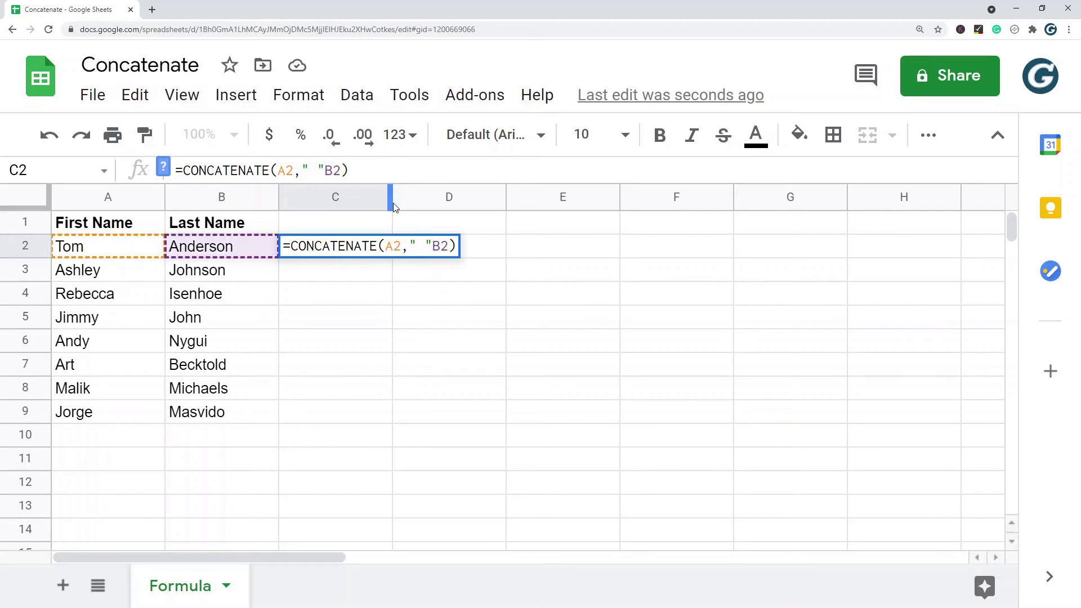
pyautogui.write(',')
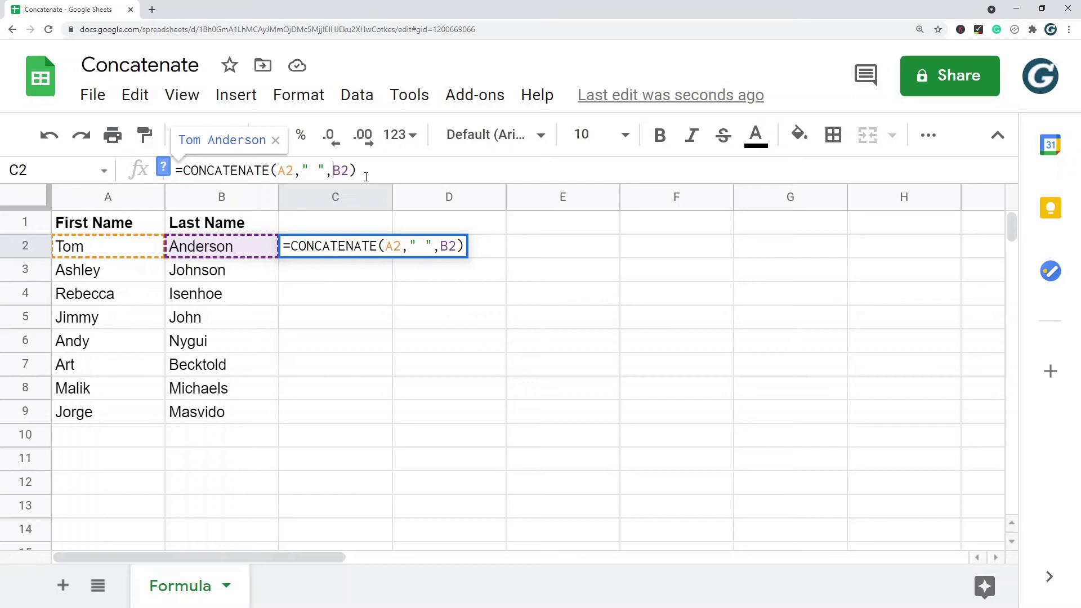
pyautogui.press('Return')
pyautogui.click(367, 247)
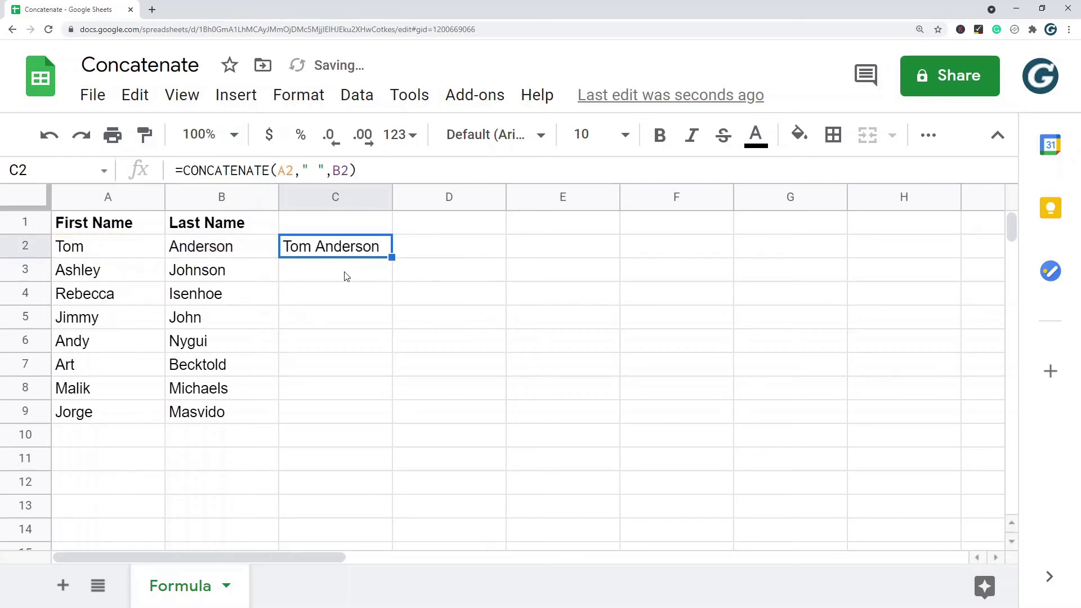
# Copy C2's formula into C3:C9.
pyautogui.hotkey('ctrl', 'c')
pyautogui.moveTo(346, 276); pyautogui.dragTo(331, 420)
pyautogui.hotkey('ctrl', 'v')
# Clear the combined names from C2:C9.
pyautogui.click(569, 301)
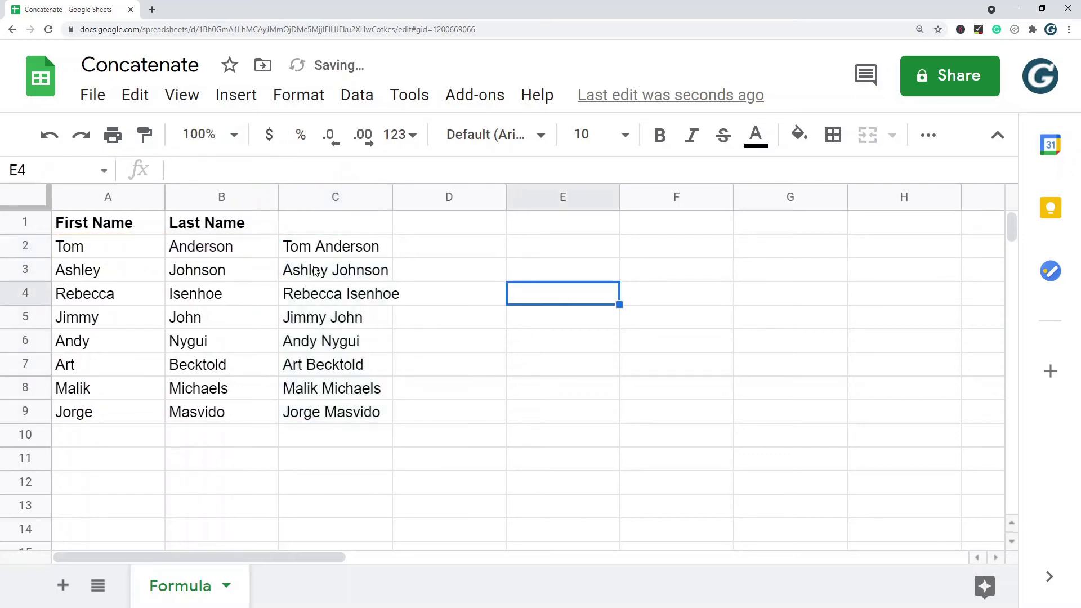
pyautogui.moveTo(331, 248); pyautogui.dragTo(338, 416)
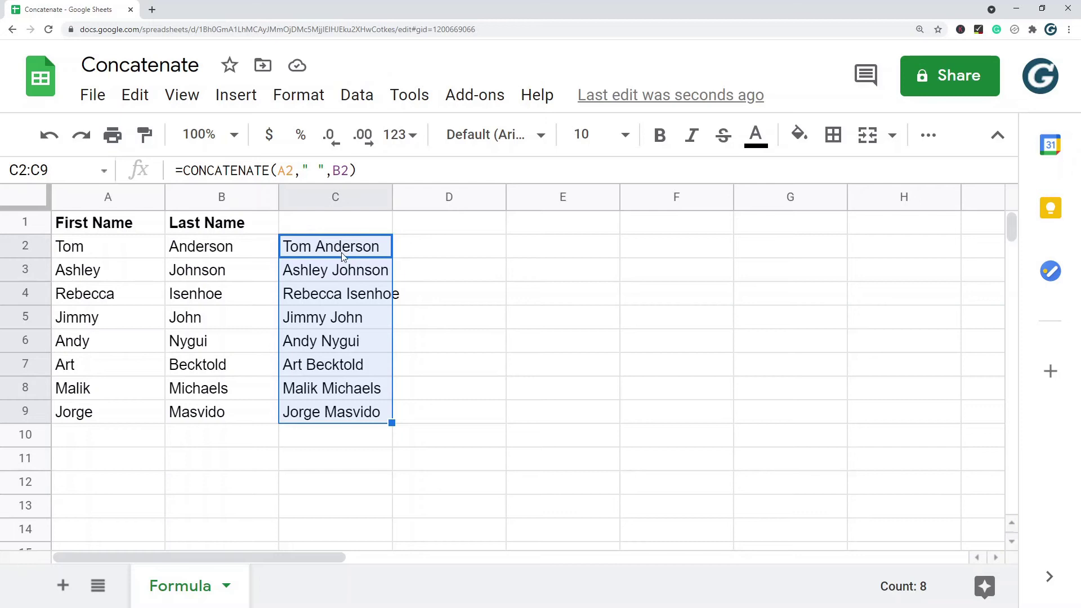
pyautogui.press('Delete')
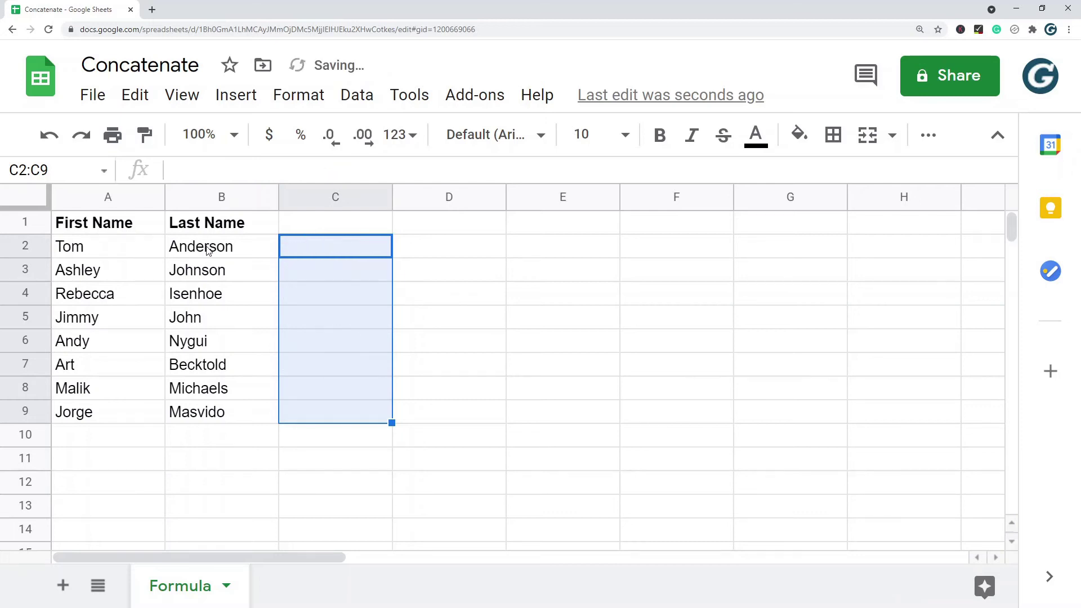
# Copy the first names in A2:A9 into column C starting at C2.
pyautogui.moveTo(113, 254); pyautogui.dragTo(123, 423)
pyautogui.hotkey('ctrl', 'c')
pyautogui.click(306, 246)
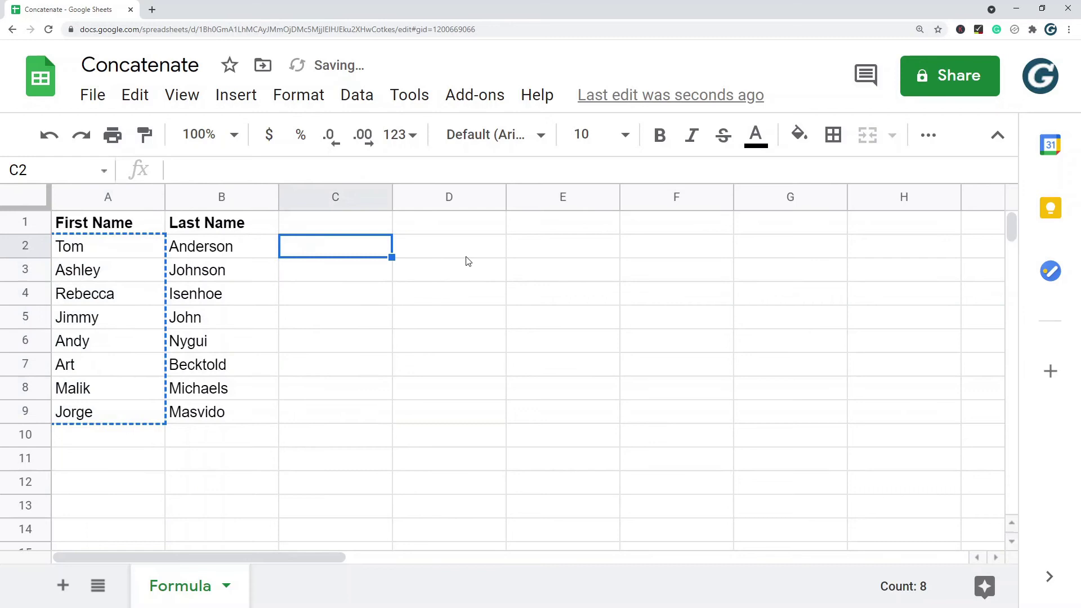
pyautogui.hotkey('ctrl', 'v')
# Start a formula =CONCAT(A2,B2,C2 in D2.
pyautogui.click(449, 248)
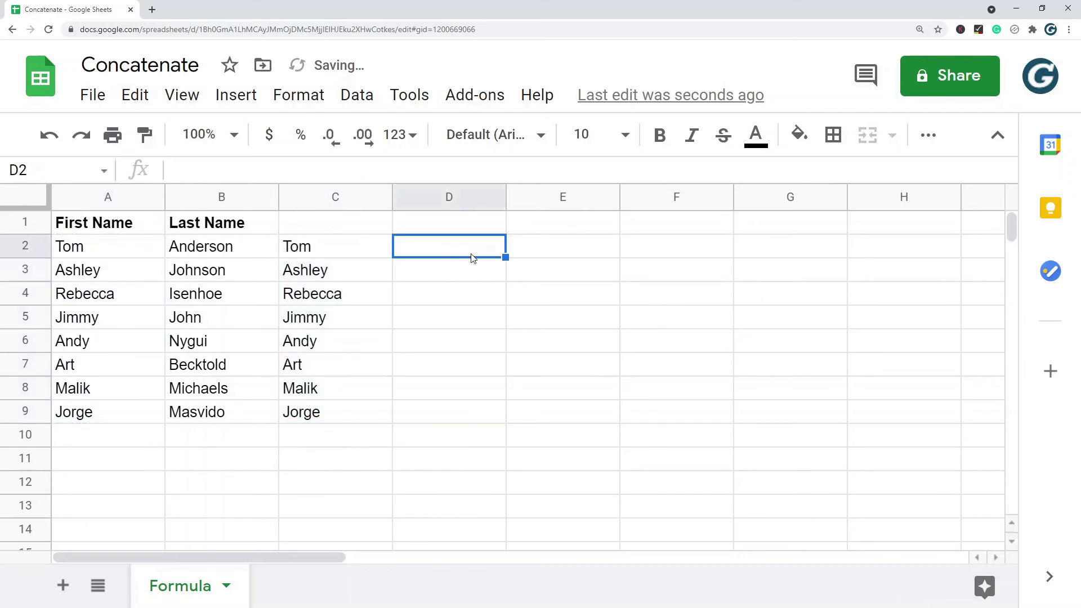
pyautogui.write('=')
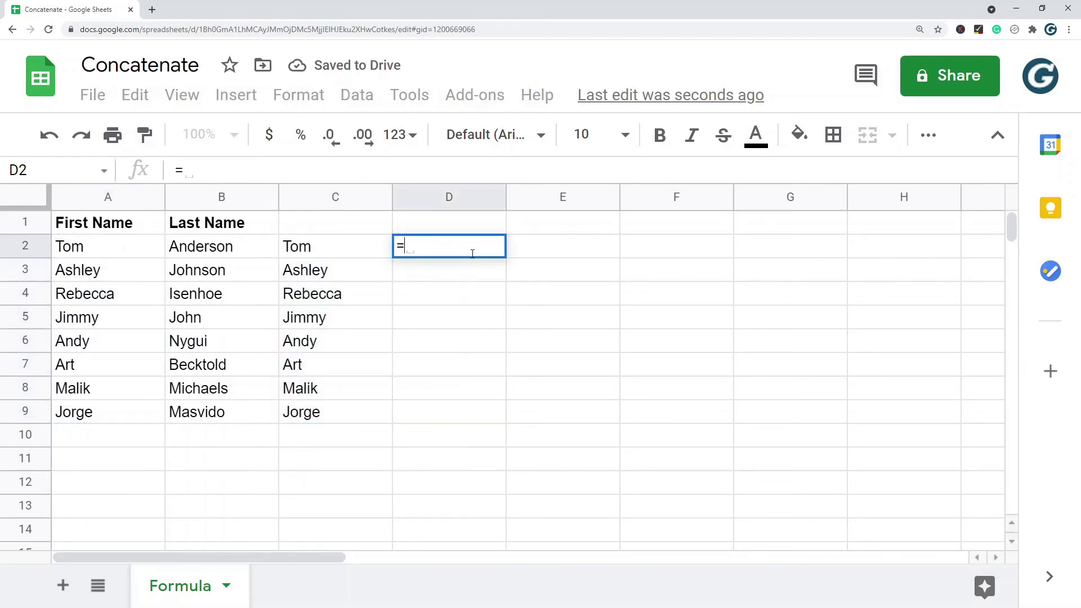
pyautogui.write('concat(')
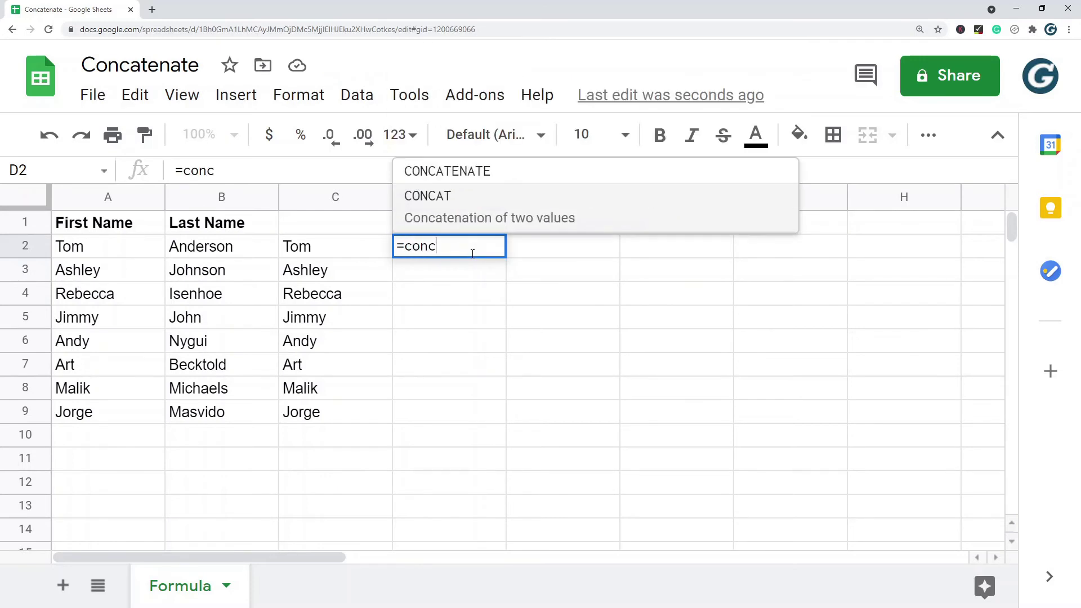
pyautogui.click(125, 256)
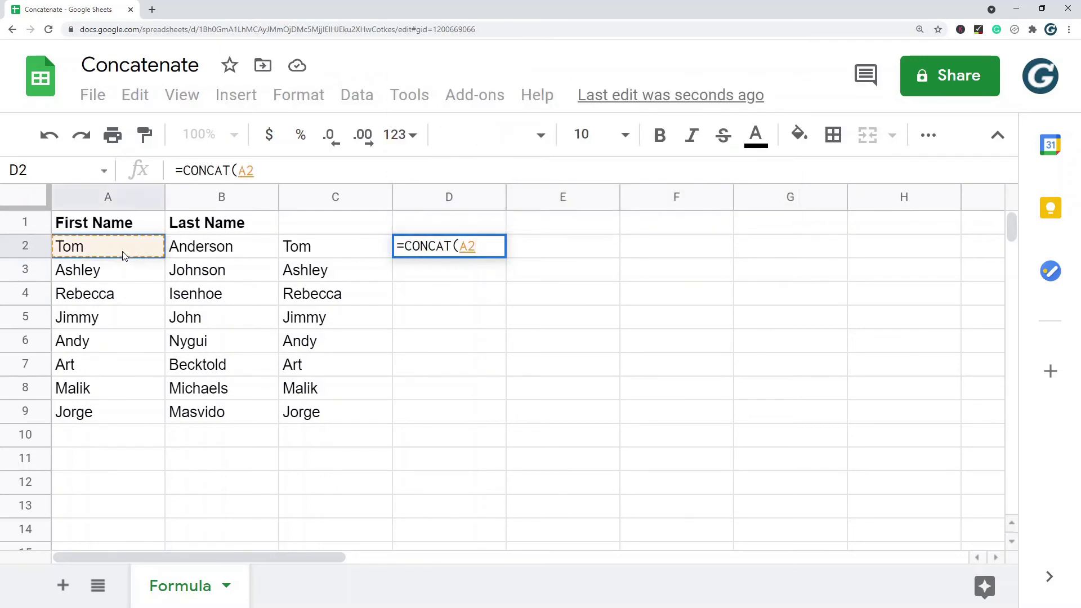
pyautogui.write(',')
pyautogui.click(199, 256)
pyautogui.write(',')
pyautogui.click(299, 245)
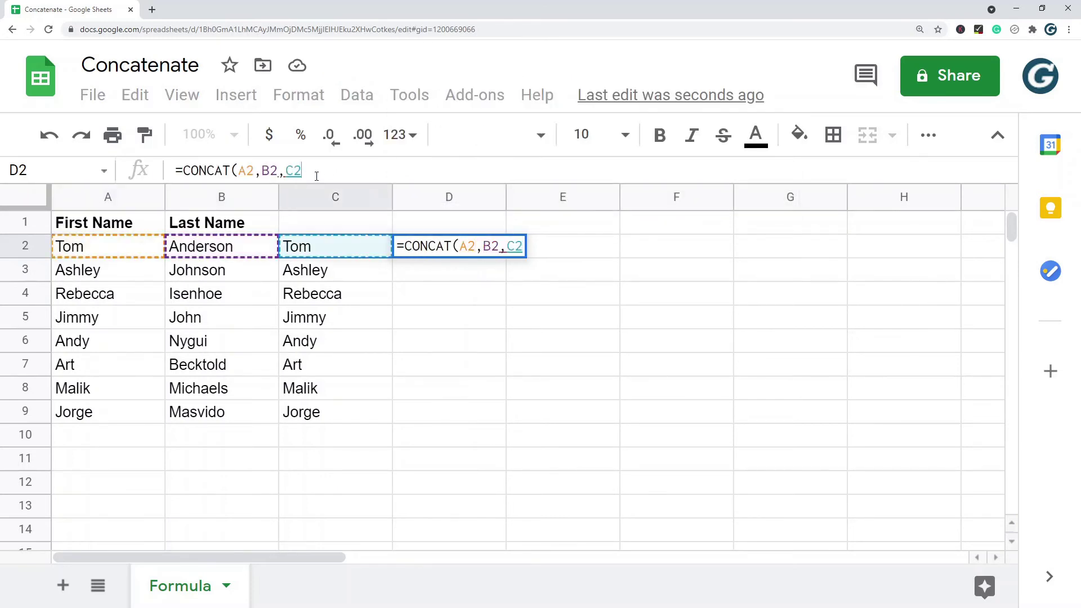
# Enter the CONCAT formula in D2 and check its #N/A error message.
pyautogui.press('Return')
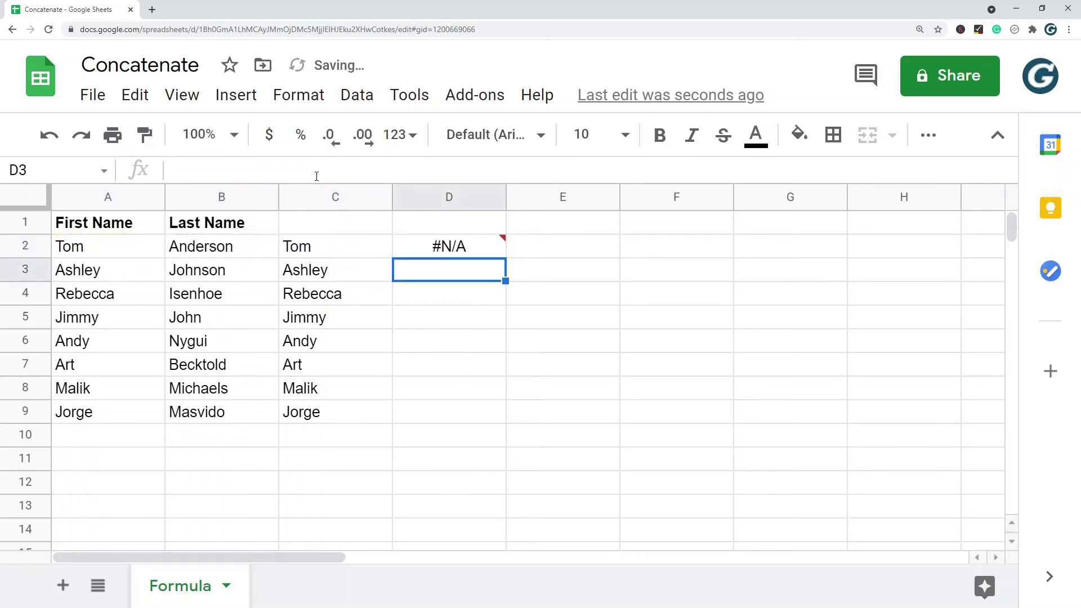
pyautogui.moveTo(433, 235); pyautogui.dragTo(436, 242)
pyautogui.click(442, 245)
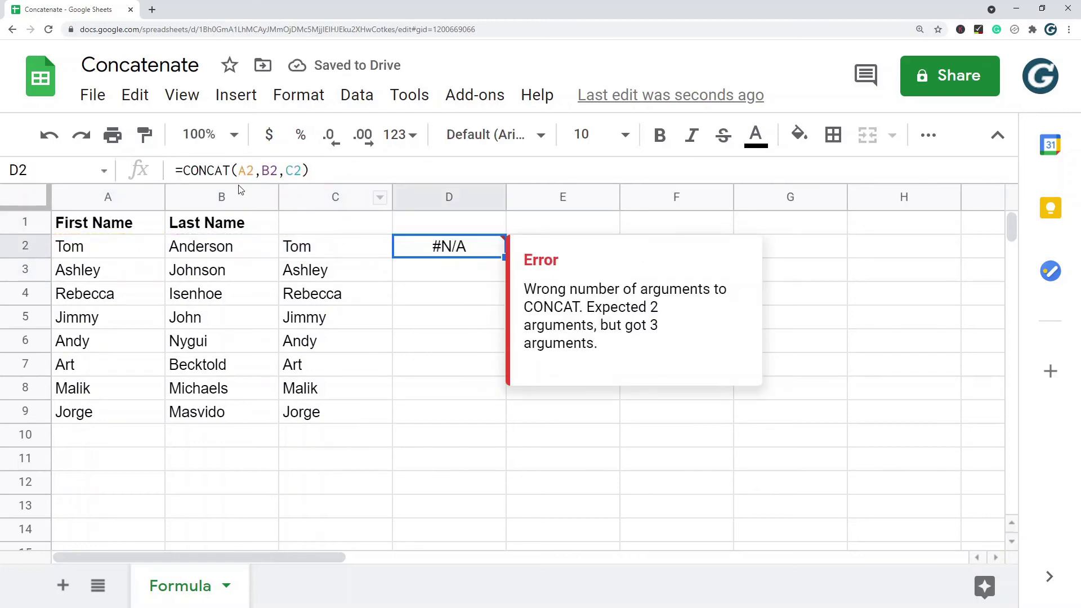
# Replace CONCAT with CONCATENATE in D2's formula so it shows TomAndersonTom.
pyautogui.click(231, 171)
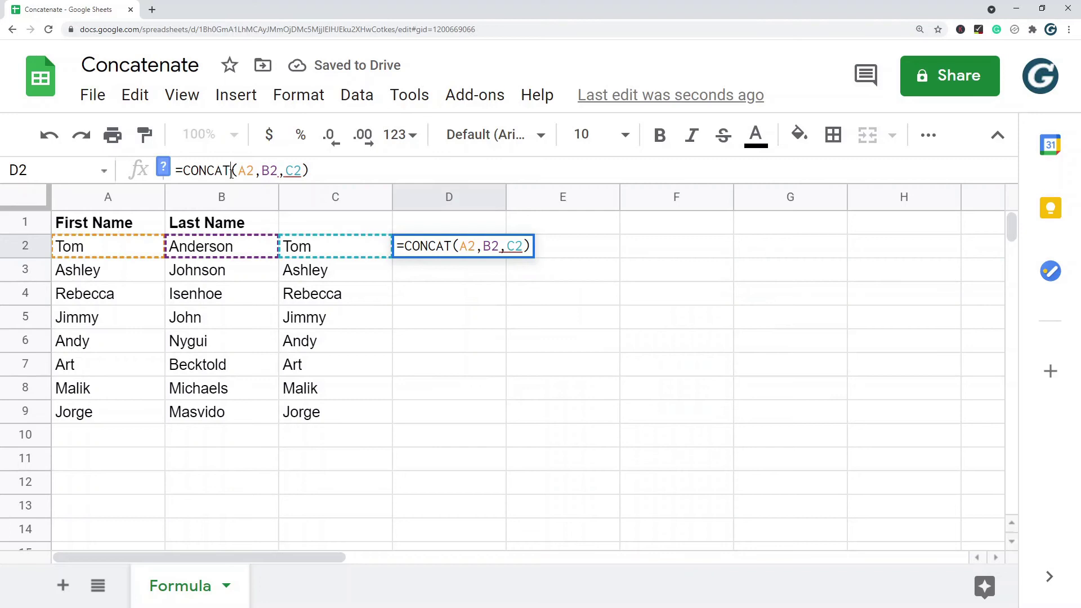
pyautogui.press('BackSpace')
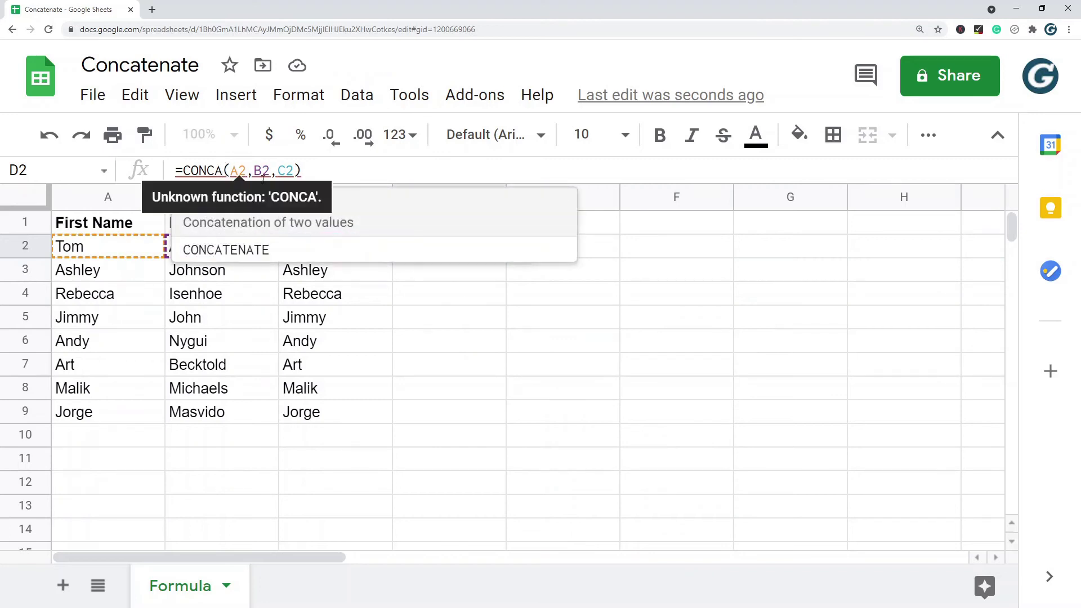
pyautogui.click(312, 250)
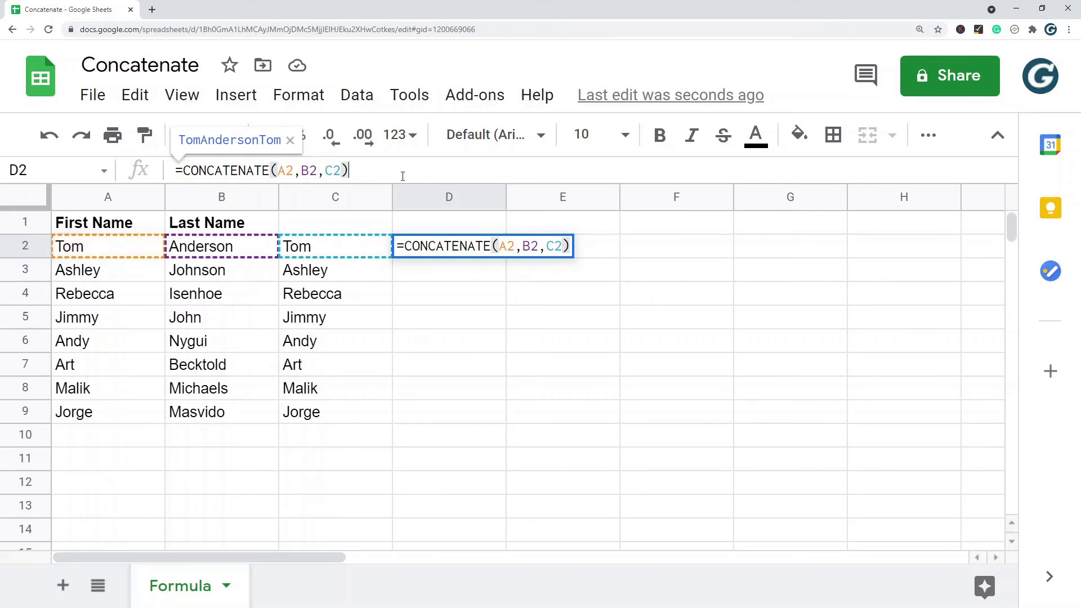
pyautogui.press('Return')
# Copy D2's CONCATENATE formula down into D3:D9.
pyautogui.press('Up')
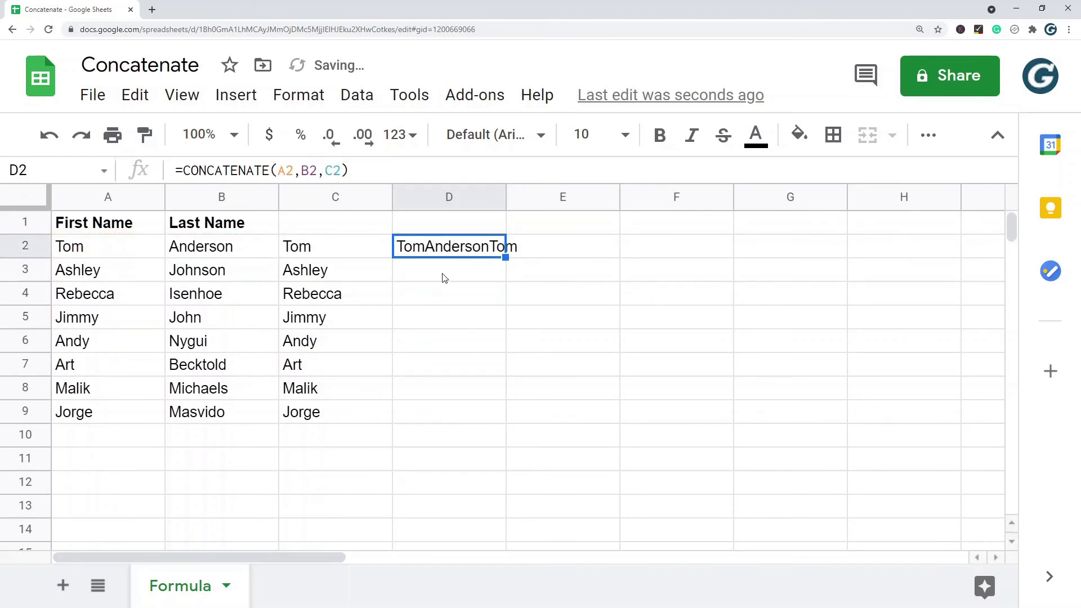
pyautogui.hotkey('ctrl', 'c')
pyautogui.moveTo(441, 270); pyautogui.dragTo(439, 340)
pyautogui.moveTo(439, 401); pyautogui.dragTo(437, 417)
pyautogui.hotkey('ctrl', 'v')
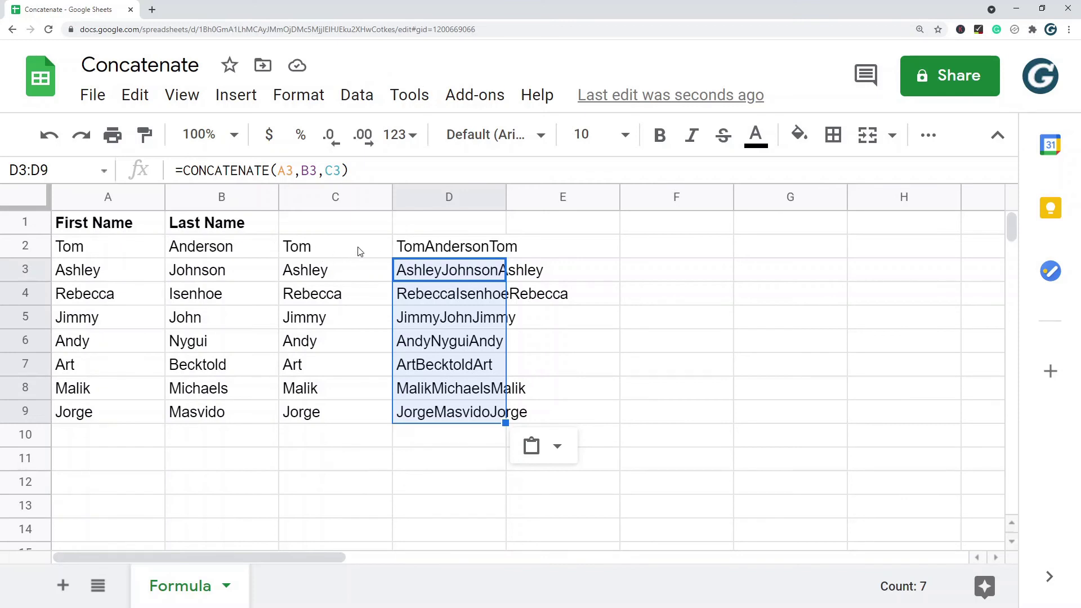
# Clear the results in D2:D9 and select the copied names in C2:C9.
pyautogui.moveTo(449, 246); pyautogui.dragTo(449, 414)
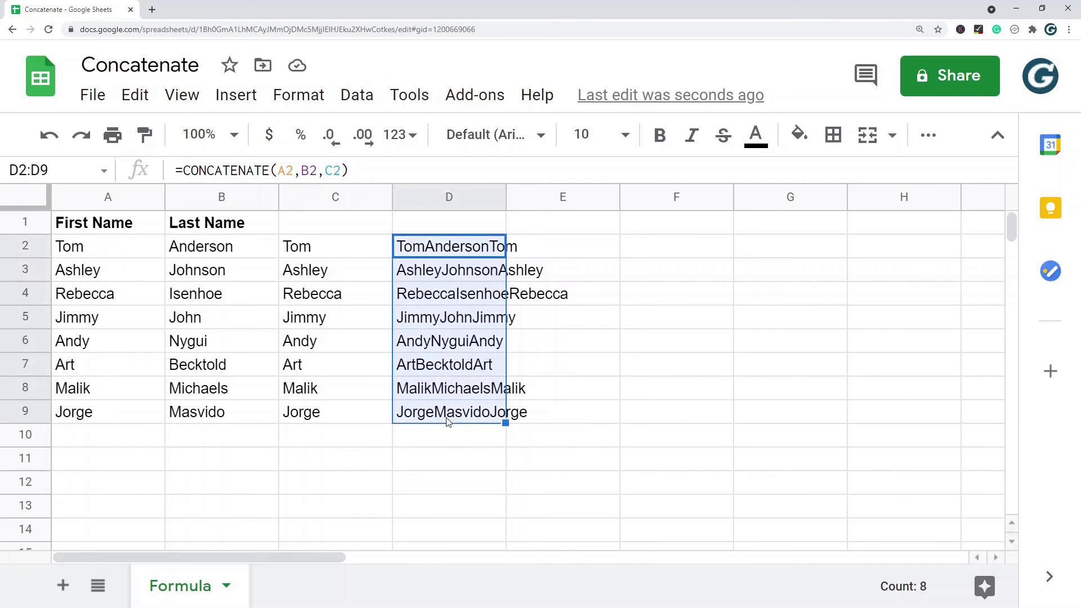
pyautogui.press('Delete')
pyautogui.moveTo(335, 246); pyautogui.dragTo(340, 419)
# Clear column C's names, then start and cancel a CONCAT entry in C2.
pyautogui.press('Delete')
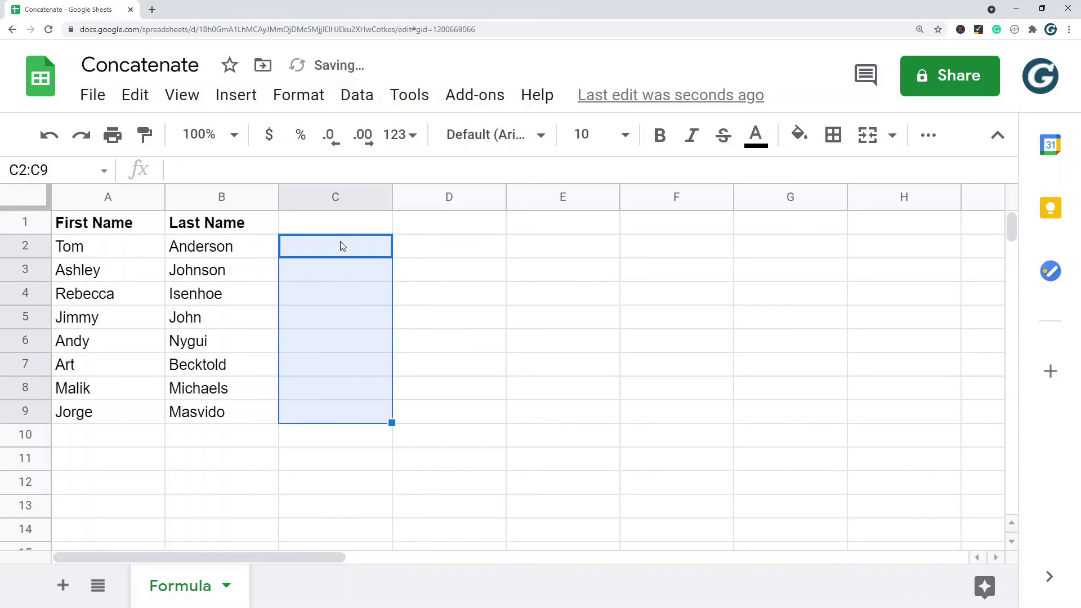
pyautogui.click(344, 246)
pyautogui.write('=concat(')
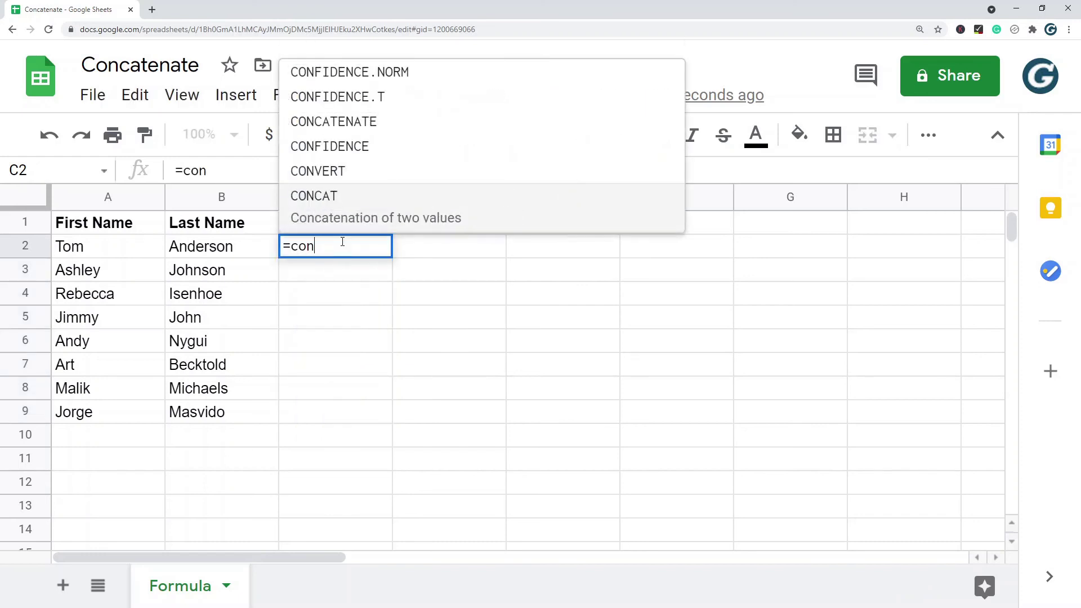
pyautogui.press('Escape')
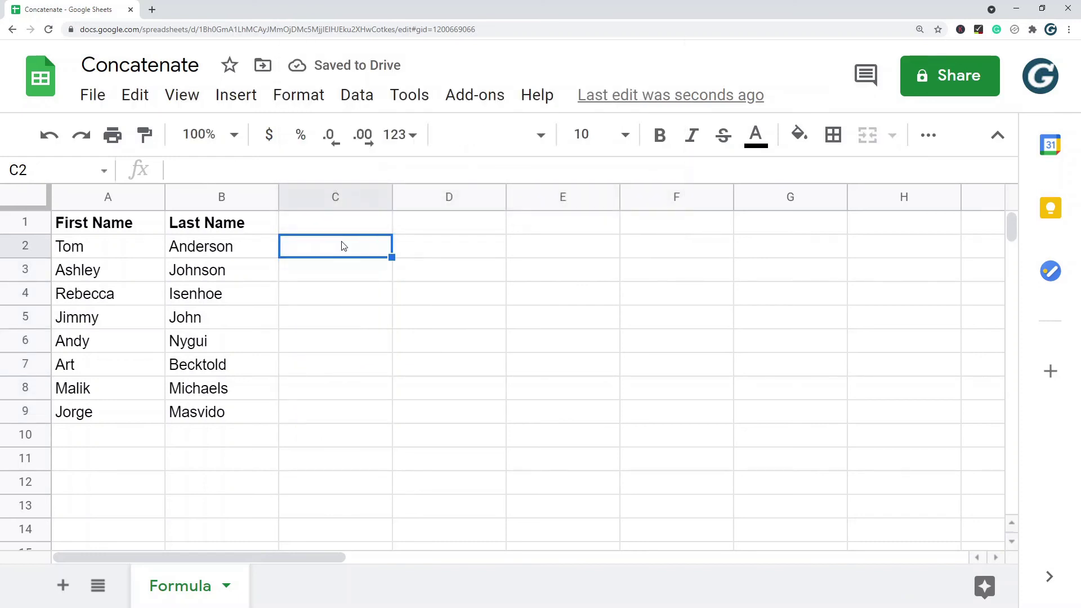
# Enter =CONCATENATE("First Name:",A2) in C2, giving First Name:Tom.
pyautogui.write('=con')
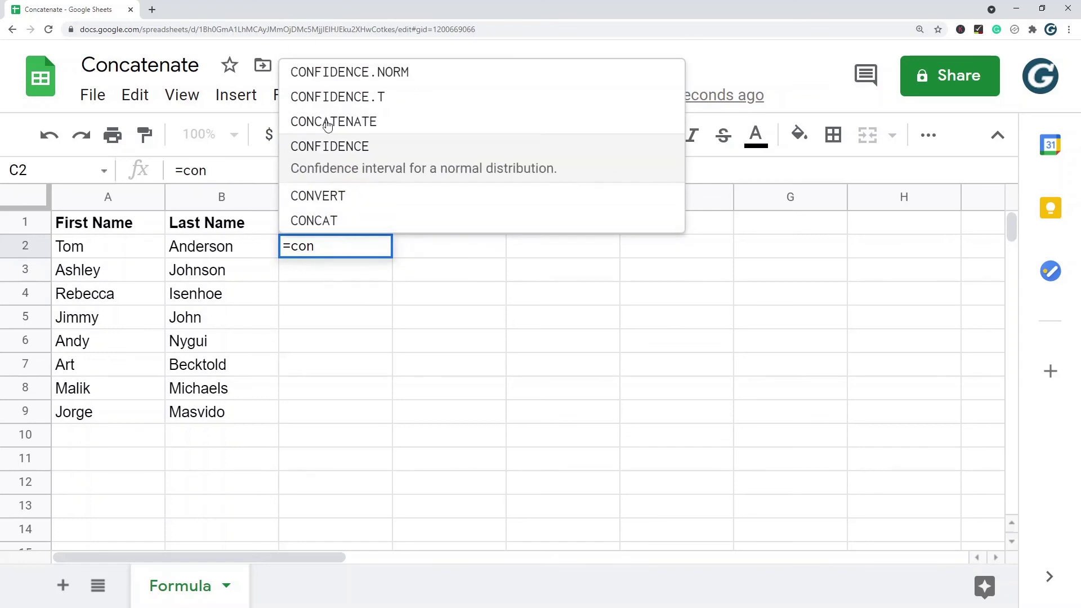
pyautogui.click(335, 119)
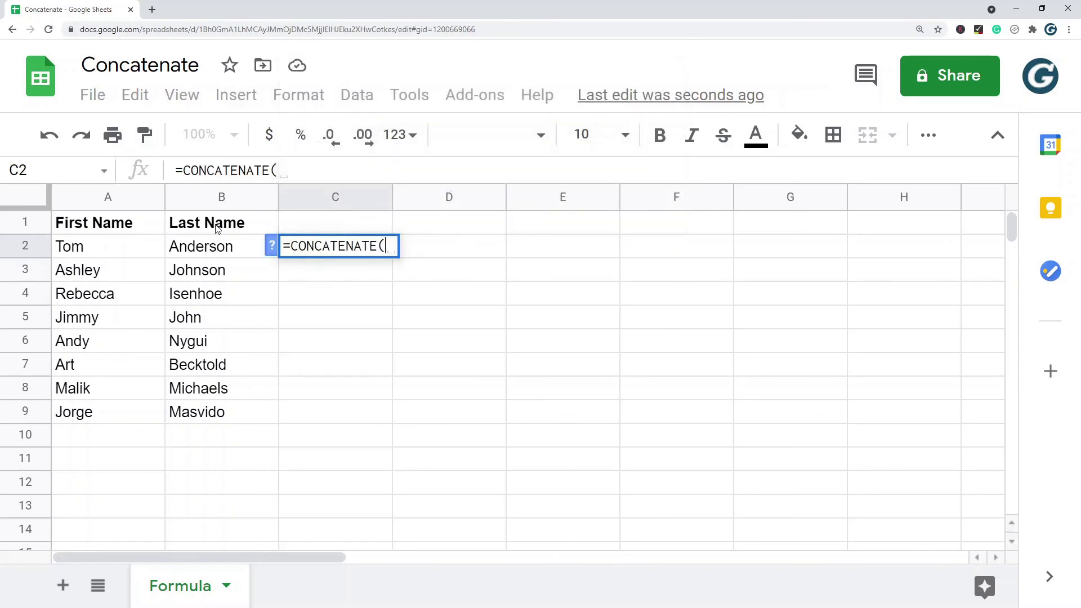
pyautogui.click(355, 176)
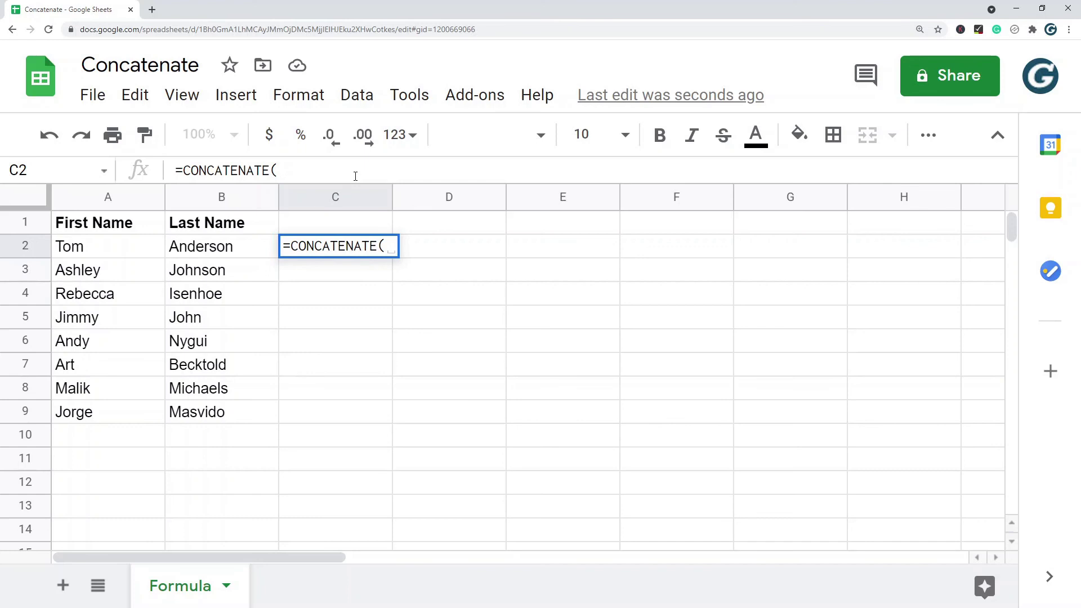
pyautogui.click(326, 172)
pyautogui.write('"First Na')
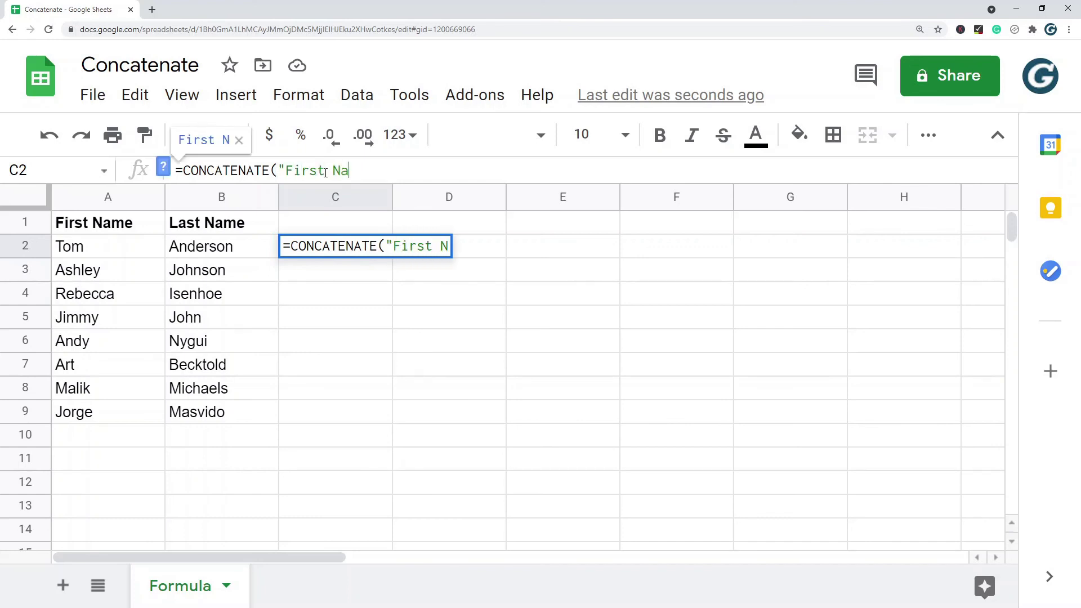
pyautogui.write('me:')
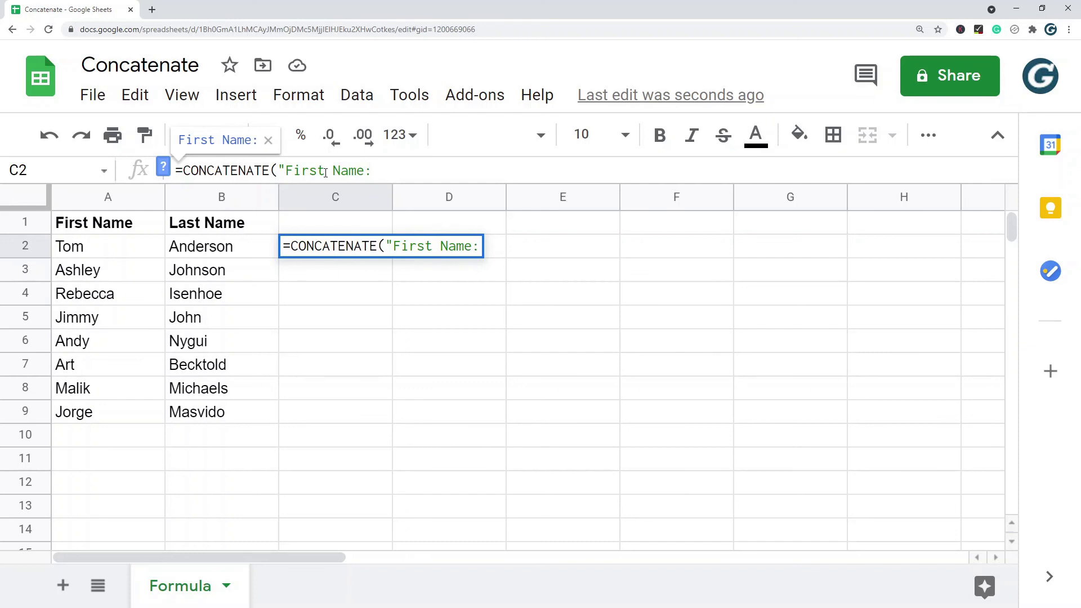
pyautogui.write('",')
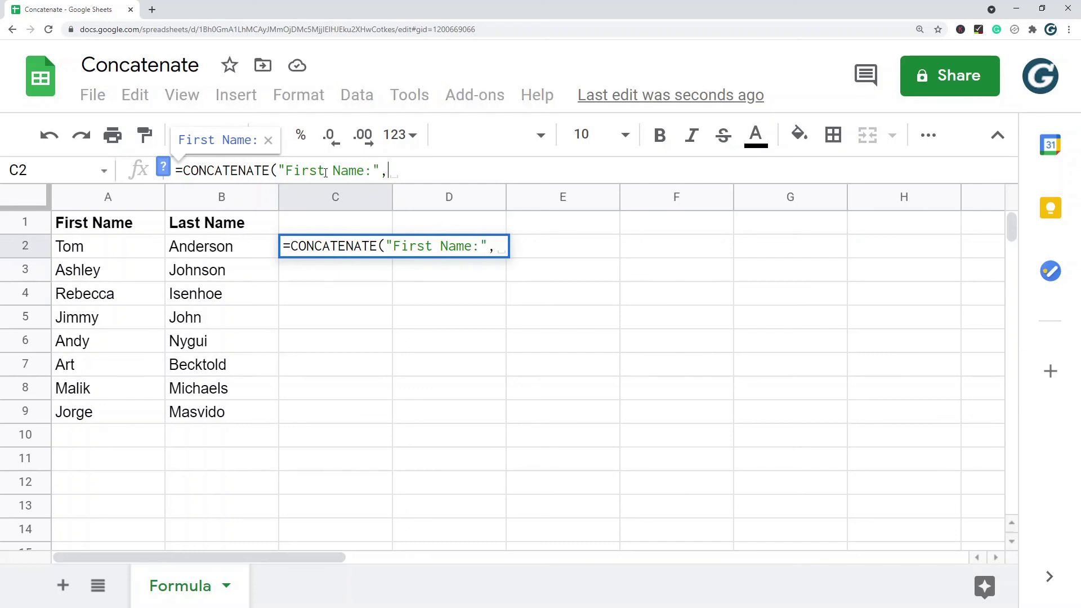
pyautogui.click(102, 251)
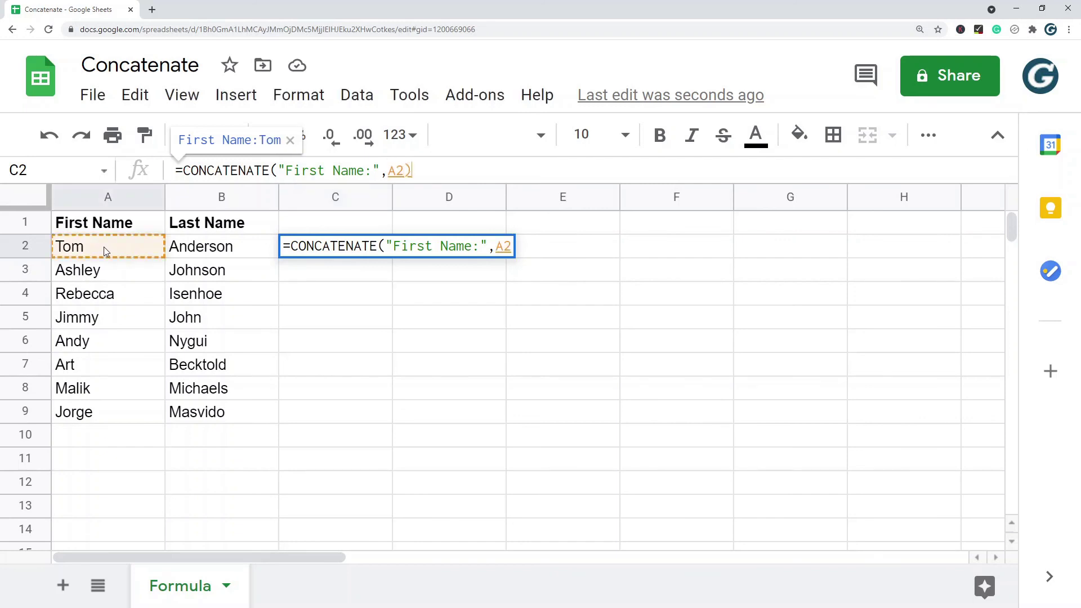
pyautogui.press('Return')
# Insert " " before A2 in C2's formula so it reads First Name: Tom.
pyautogui.click(339, 252)
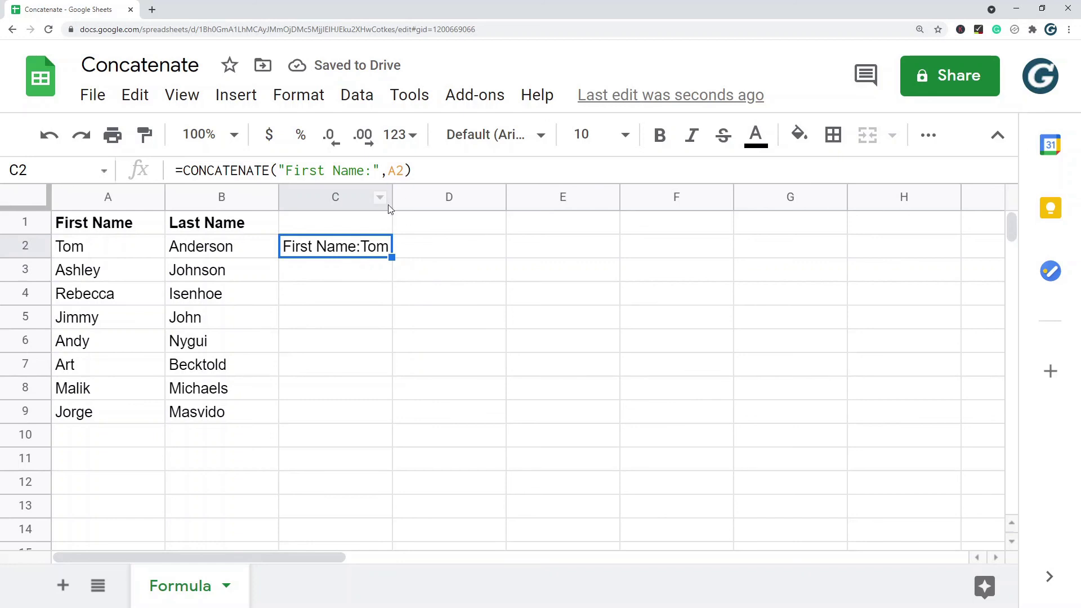
pyautogui.click(389, 171)
pyautogui.write('" "')
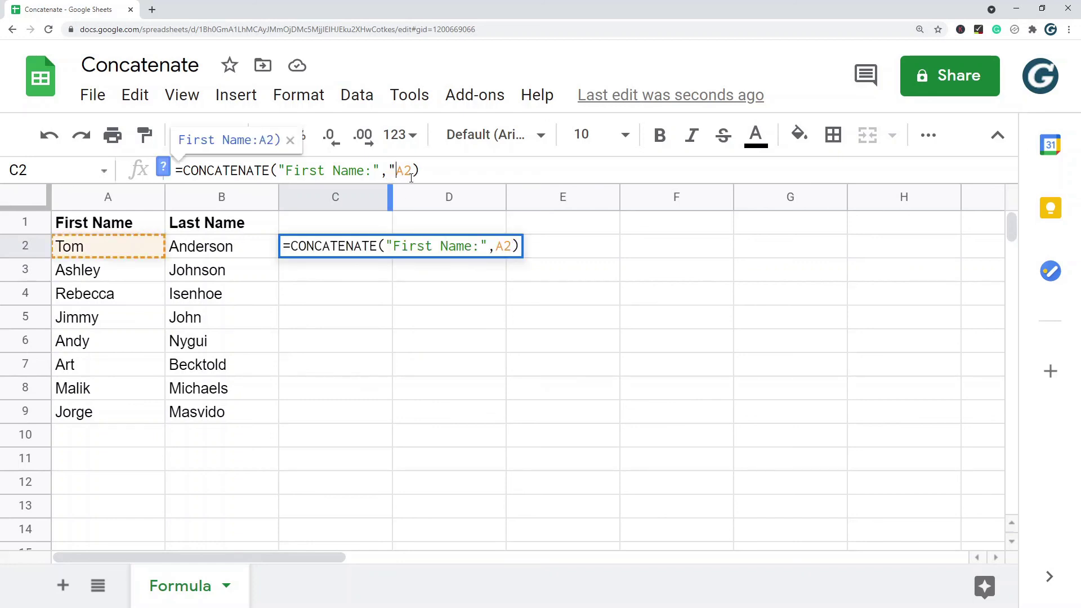
pyautogui.write(',')
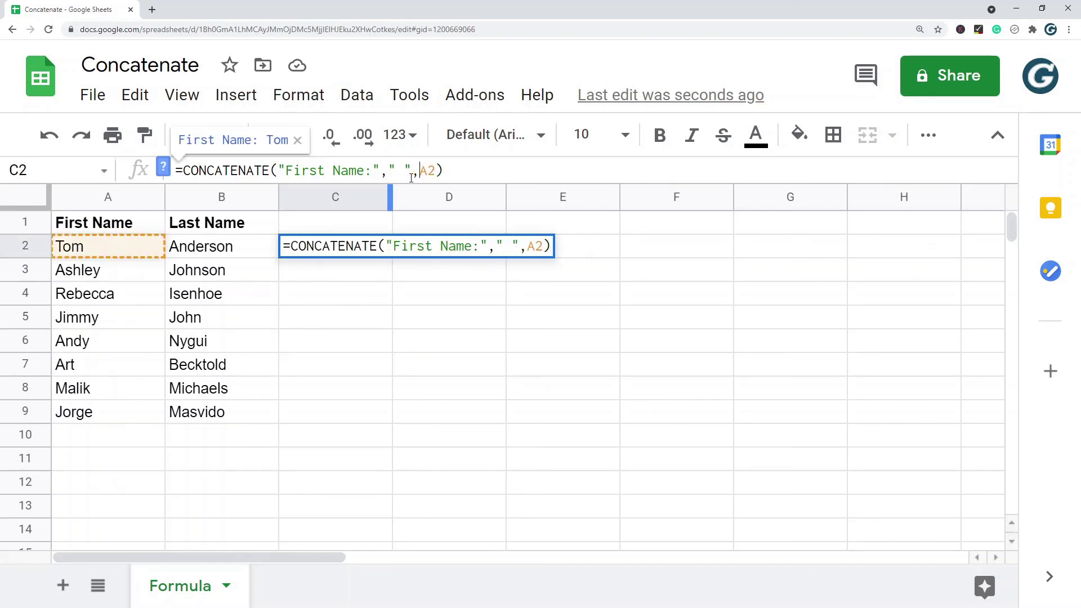
pyautogui.press('Return')
pyautogui.click(340, 251)
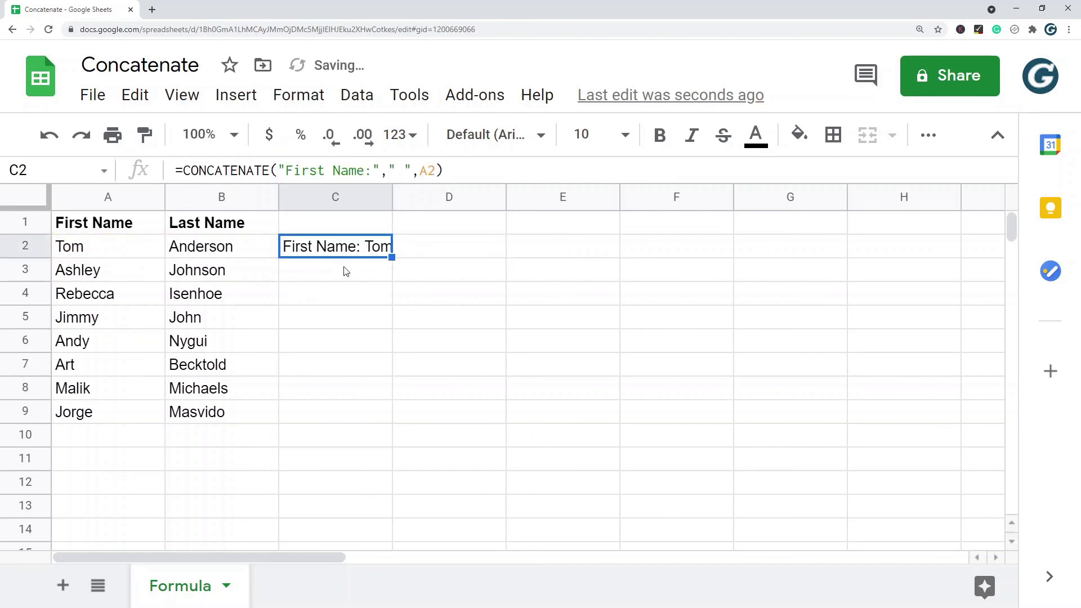
# Copy C2's label formula down to C9 and widen column C to fit the labels.
pyautogui.hotkey('ctrl', 'c')
pyautogui.moveTo(335, 270); pyautogui.dragTo(317, 422)
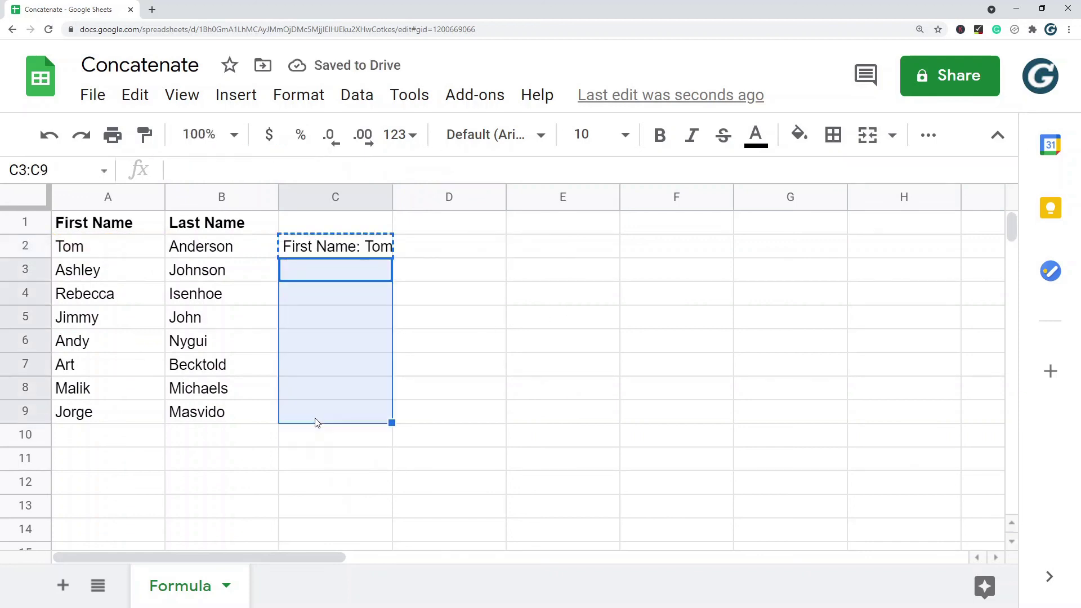
pyautogui.hotkey('ctrl', 'v')
pyautogui.click(574, 366)
pyautogui.moveTo(390, 190); pyautogui.dragTo(437, 190)
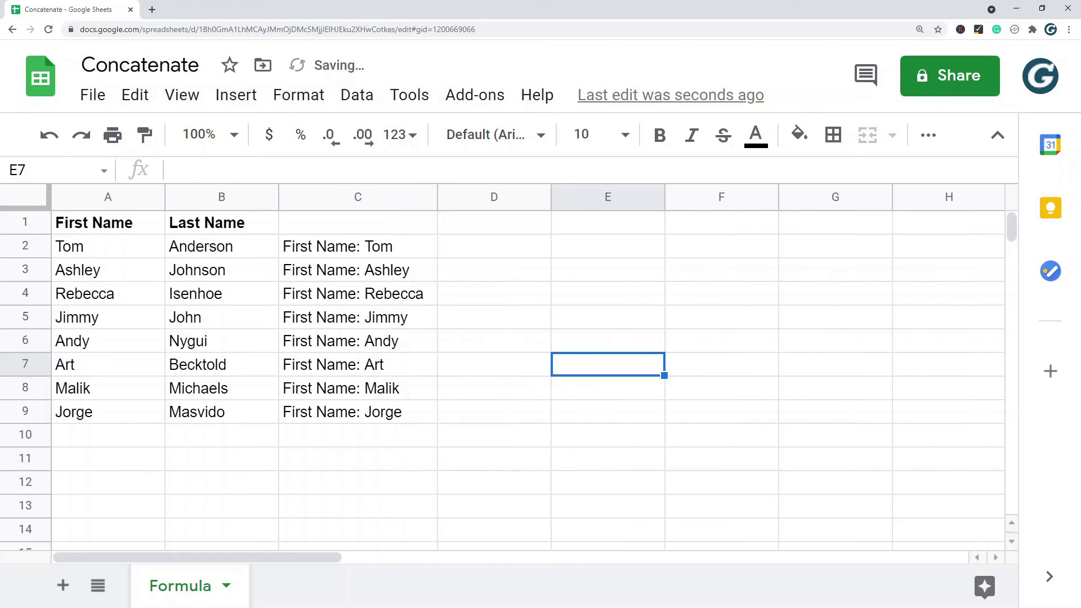